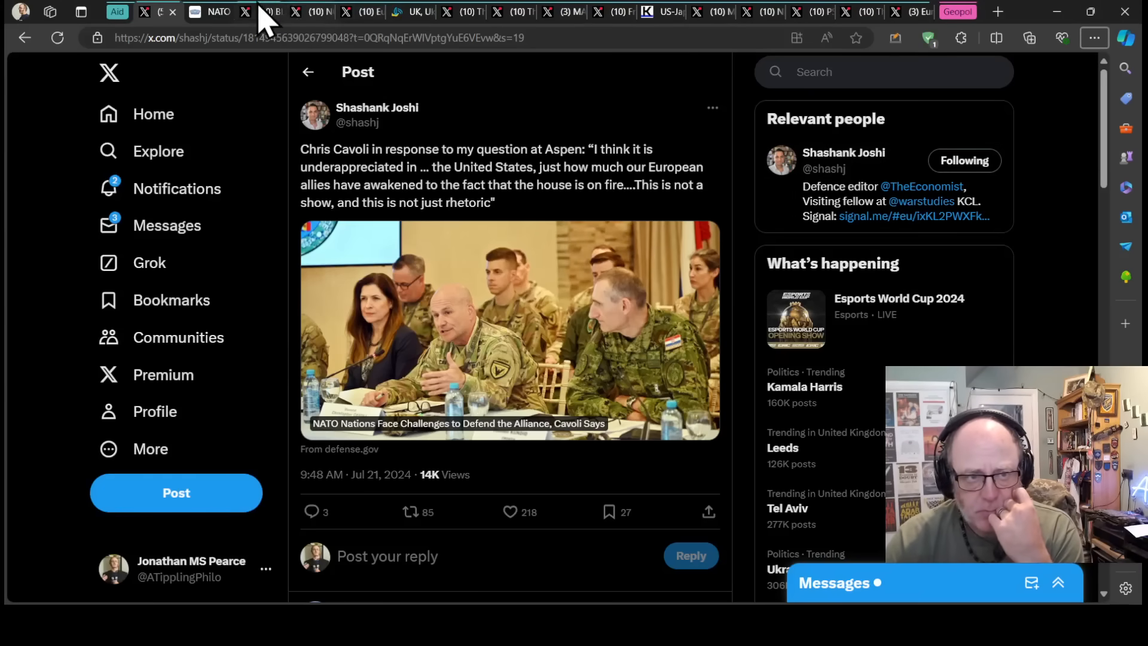
Switch between the Cavoli post and the defense.gov NATO challenges article, settling on the article
left_click(219, 18)
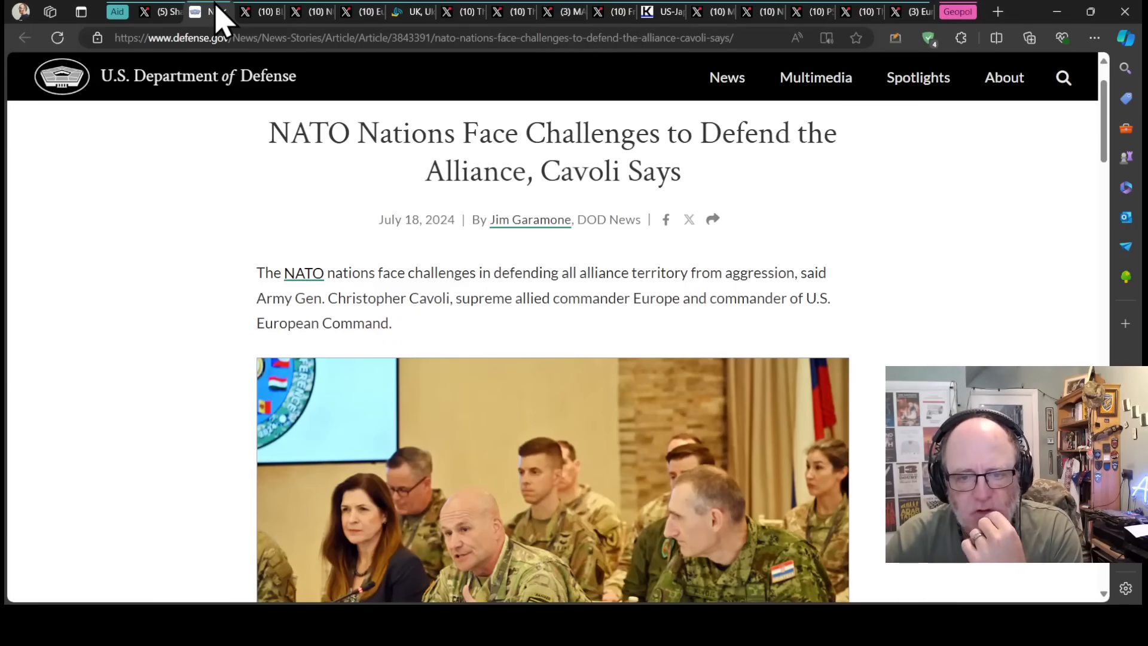
left_click(155, 19)
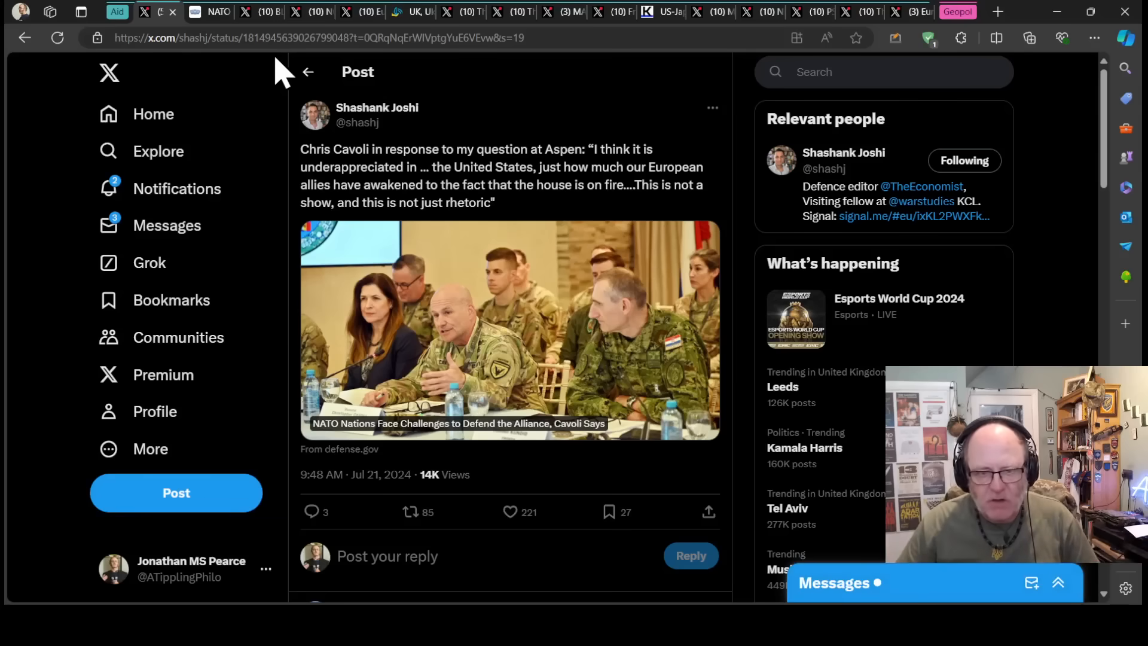
left_click(215, 14)
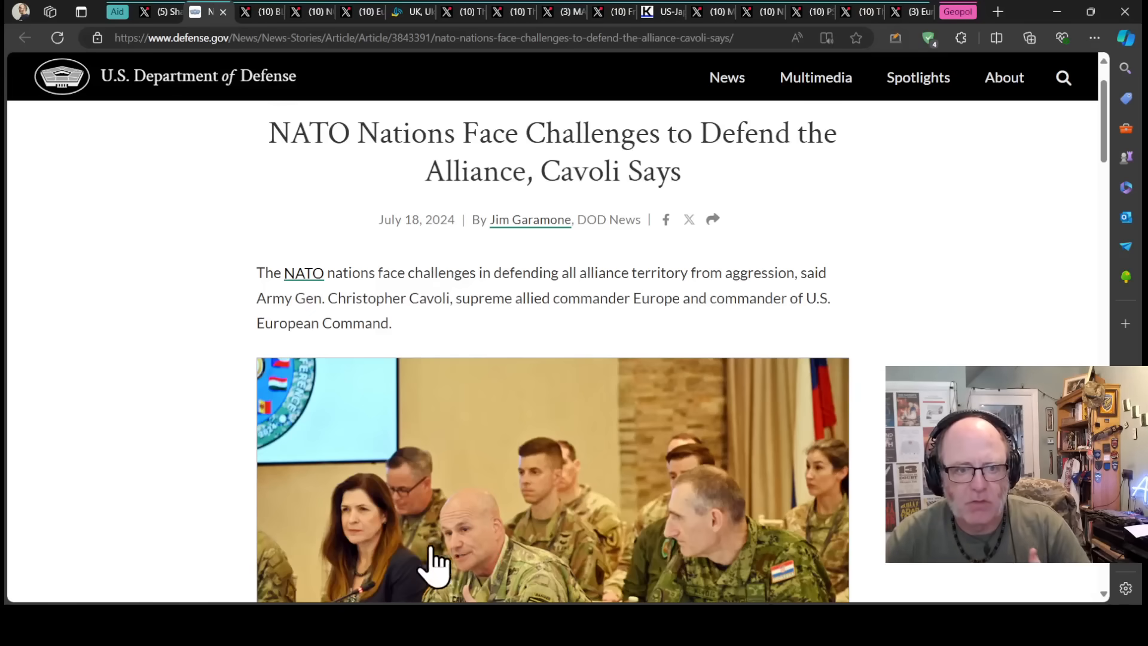
scroll(418, 565, "down", 3)
scroll(420, 568, "down", 3)
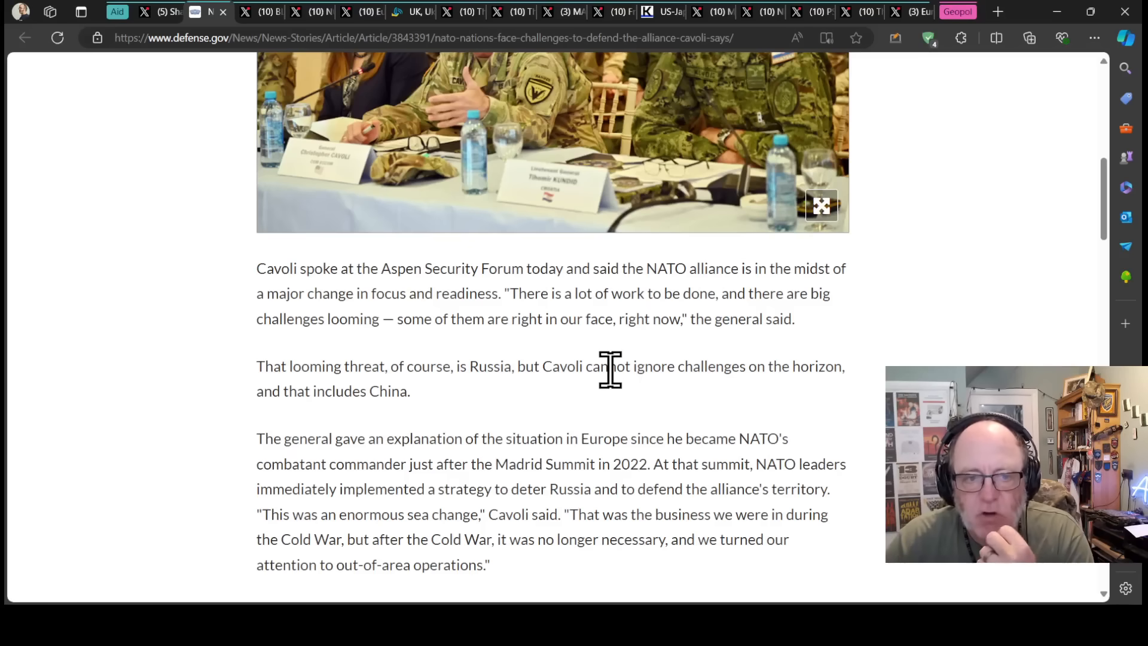
scroll(609, 368, "down", 3)
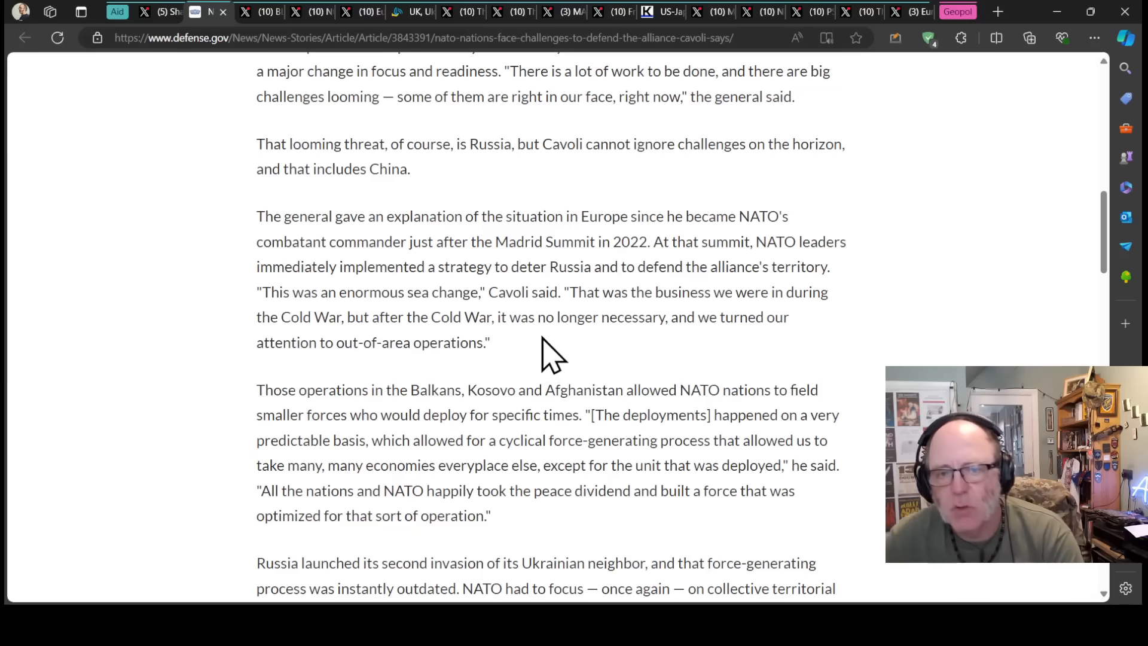
scroll(541, 339, "down", 2)
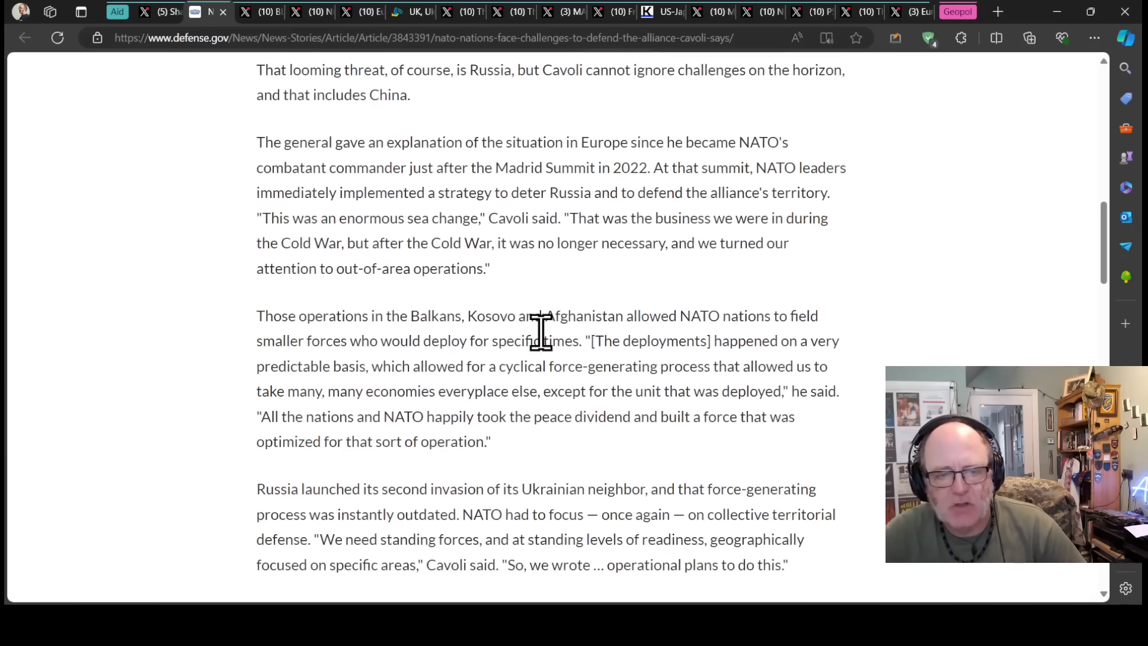
scroll(541, 333, "down", 1)
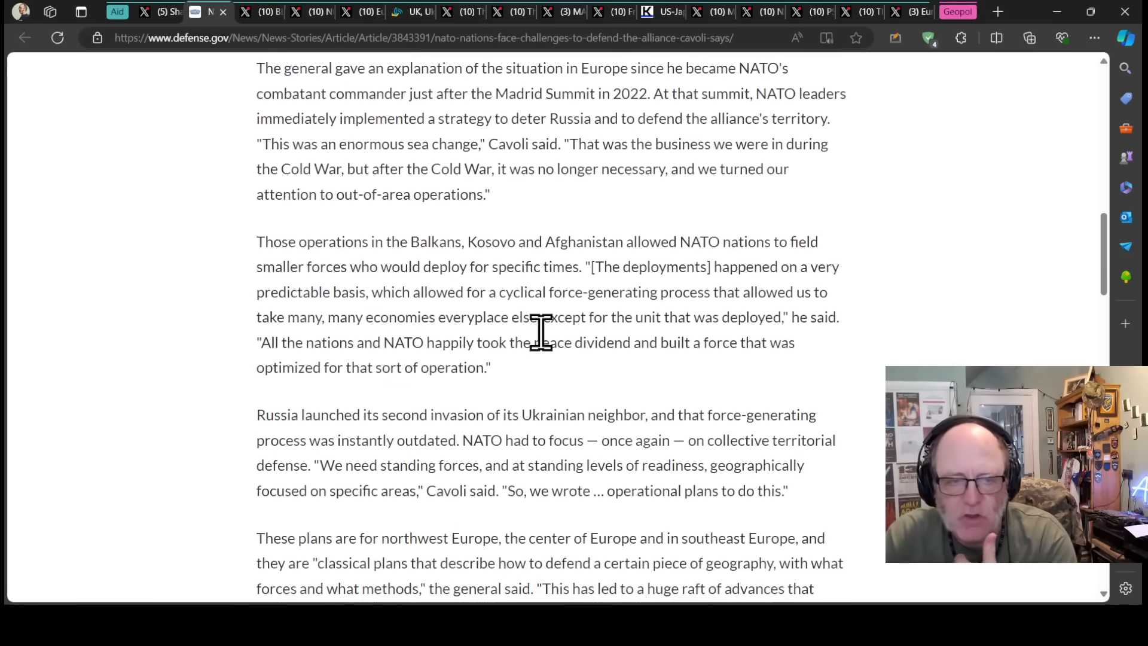
scroll(541, 333, "down", 1)
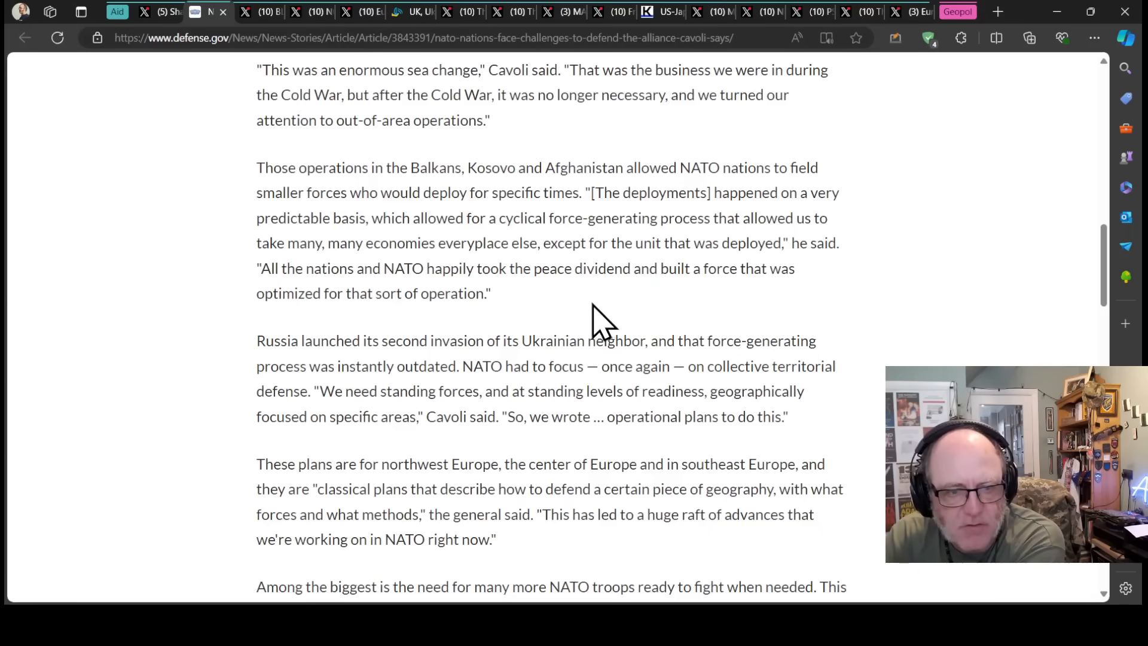
scroll(592, 320, "down", 1)
scroll(578, 313, "down", 1)
scroll(574, 305, "down", 1)
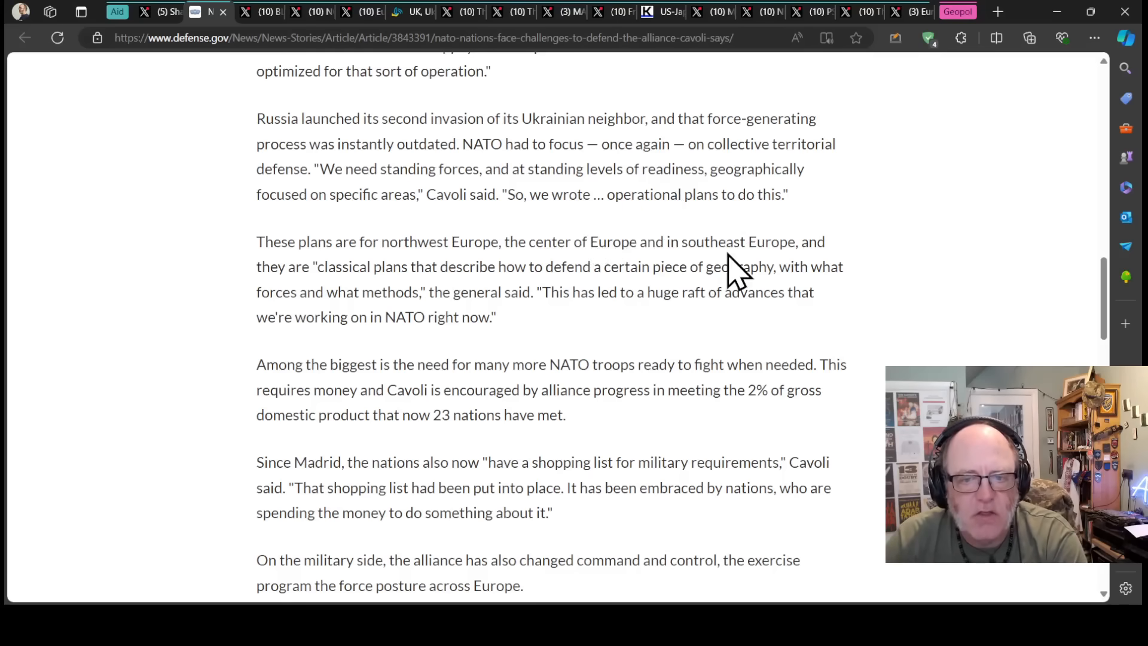
scroll(649, 195, "down", 1)
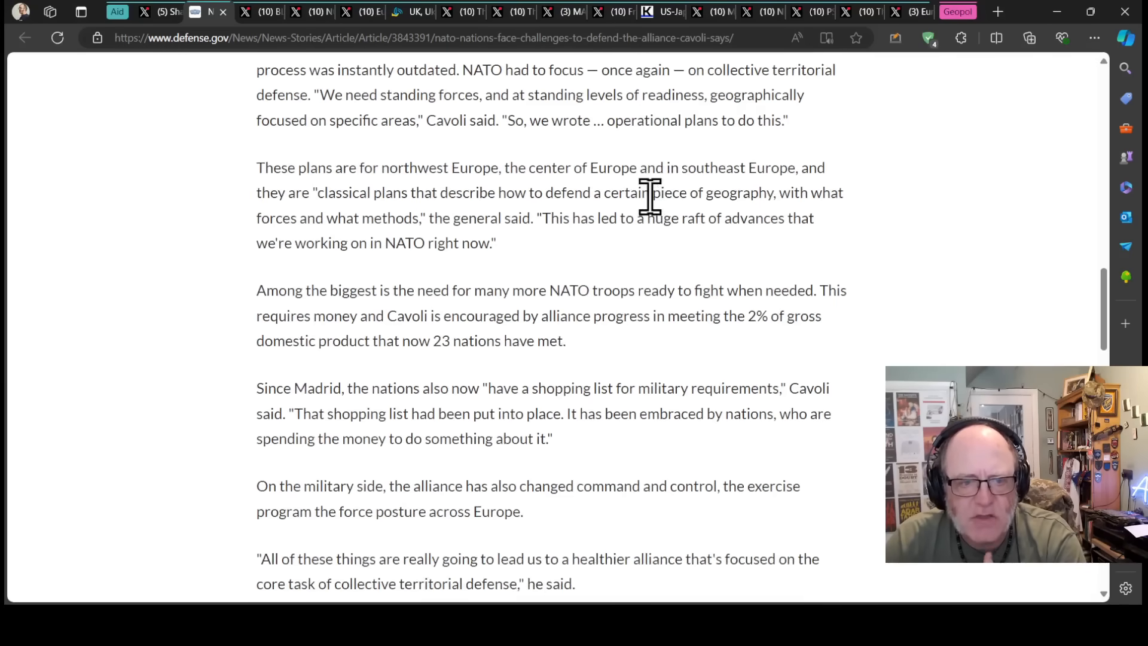
scroll(649, 196, "down", 2)
scroll(650, 196, "down", 1)
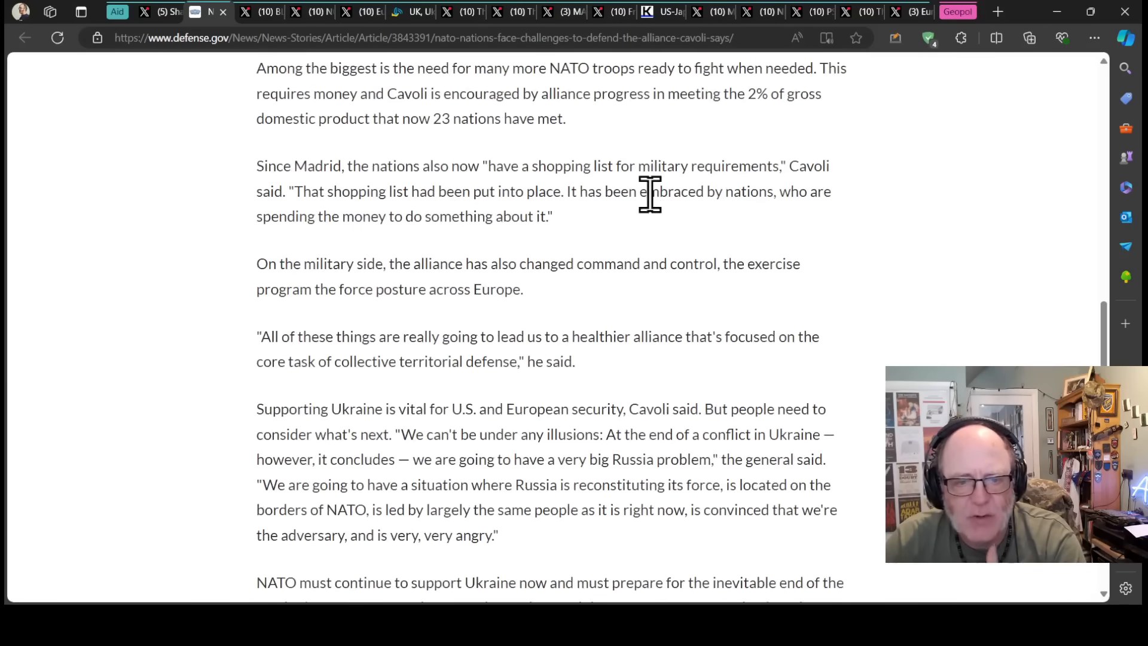
scroll(649, 195, "down", 2)
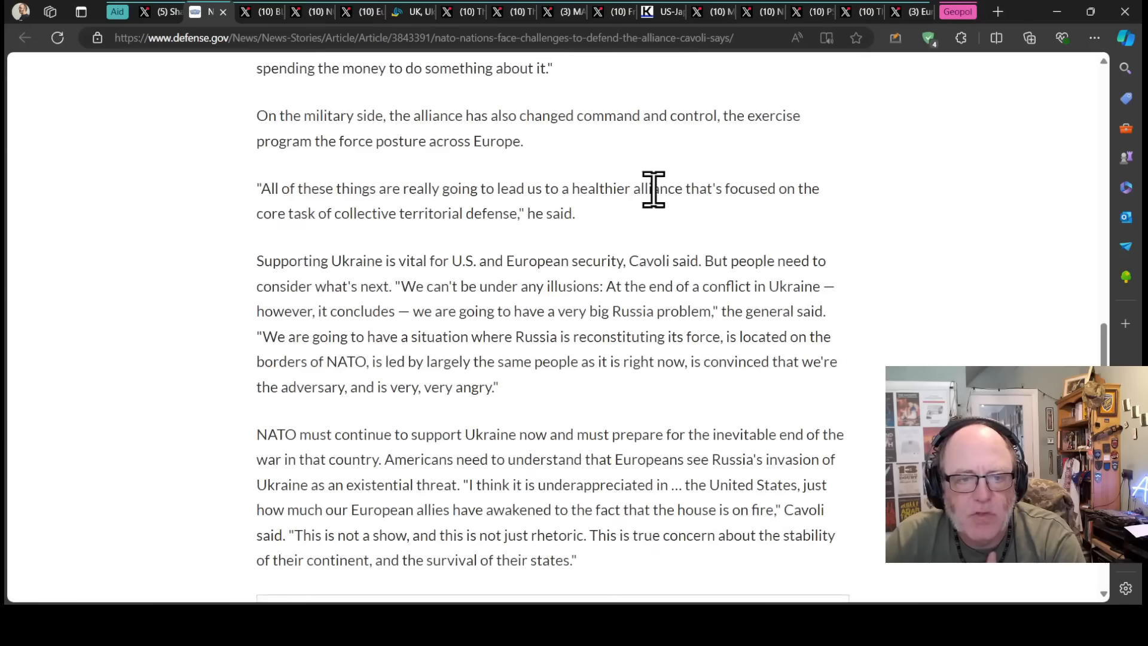
scroll(653, 189, "down", 1)
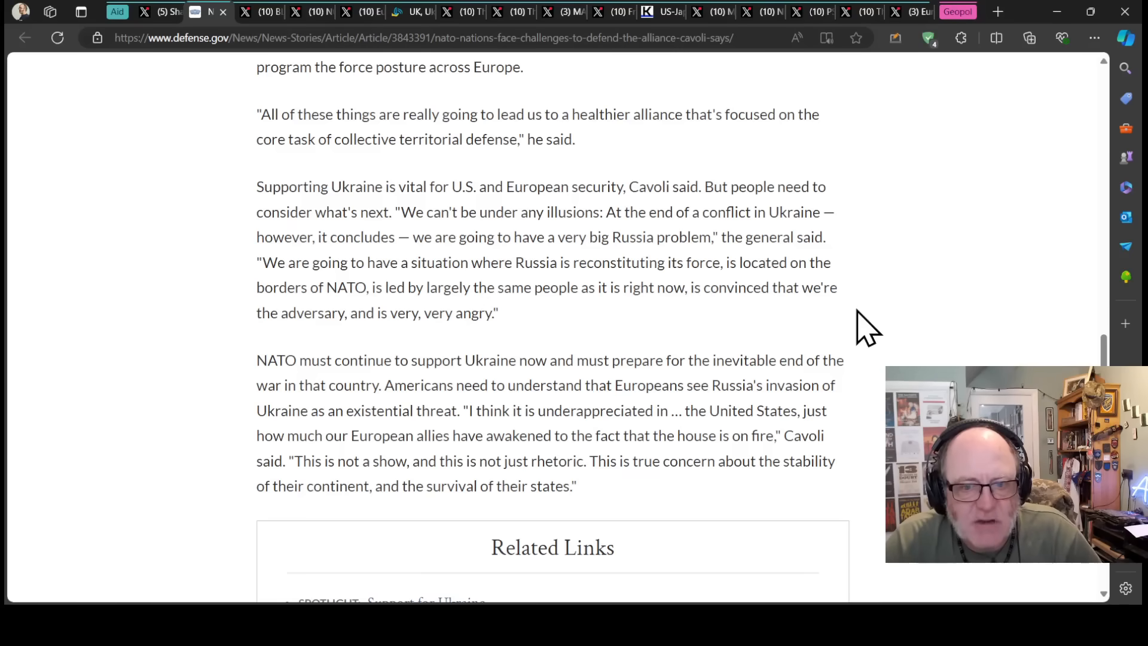
scroll(850, 352, "down", 2)
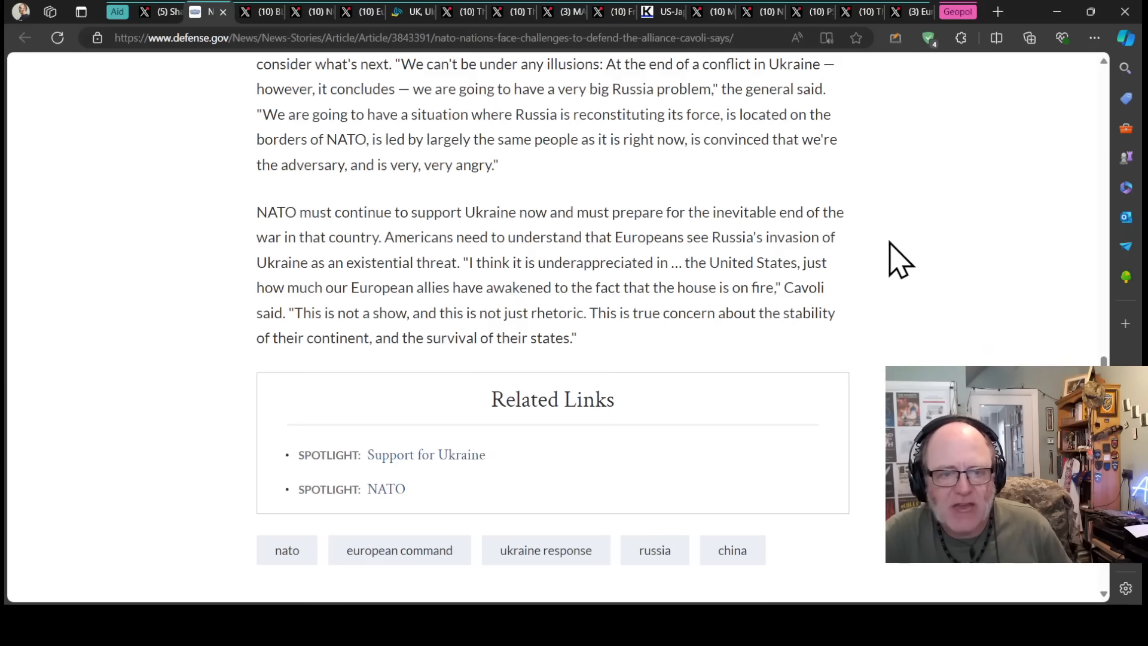
scroll(874, 250, "up", 1)
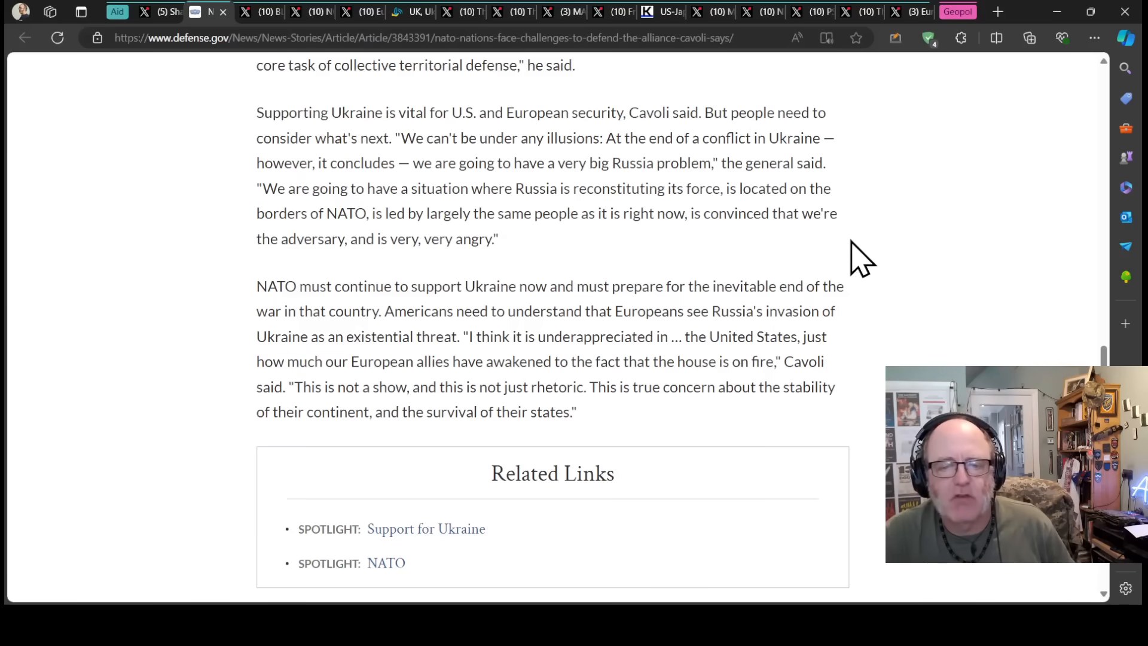
scroll(811, 287, "down", 1)
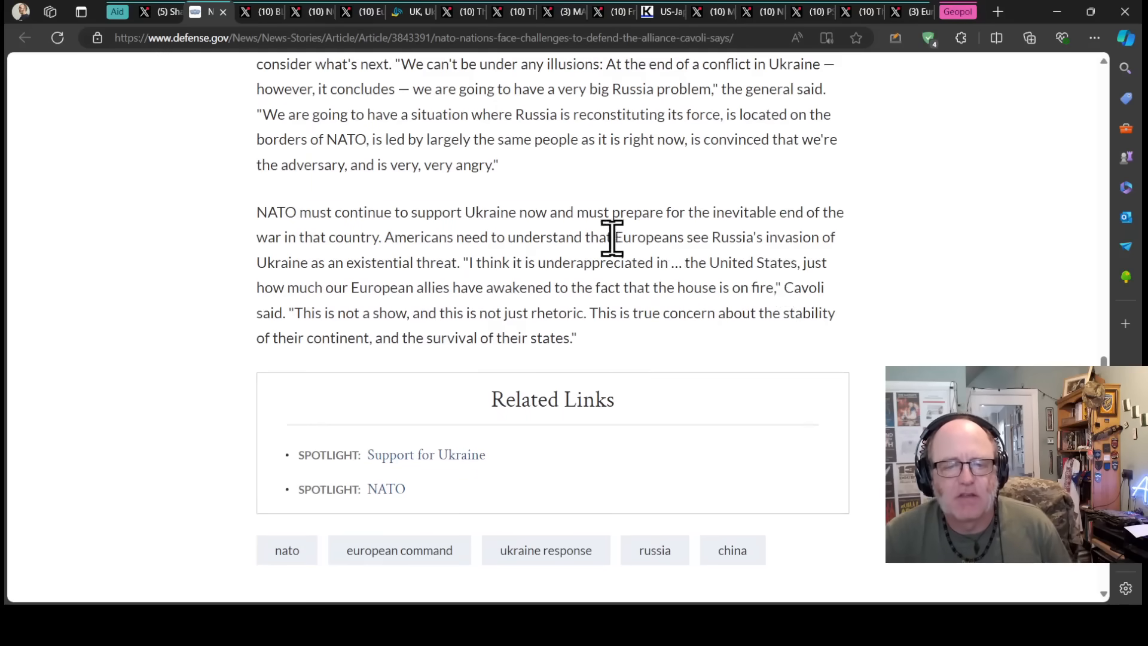
View the Euroclear payment post, then the NOELreports post on the €100 million Ukrenergo grant
left_click(256, 14)
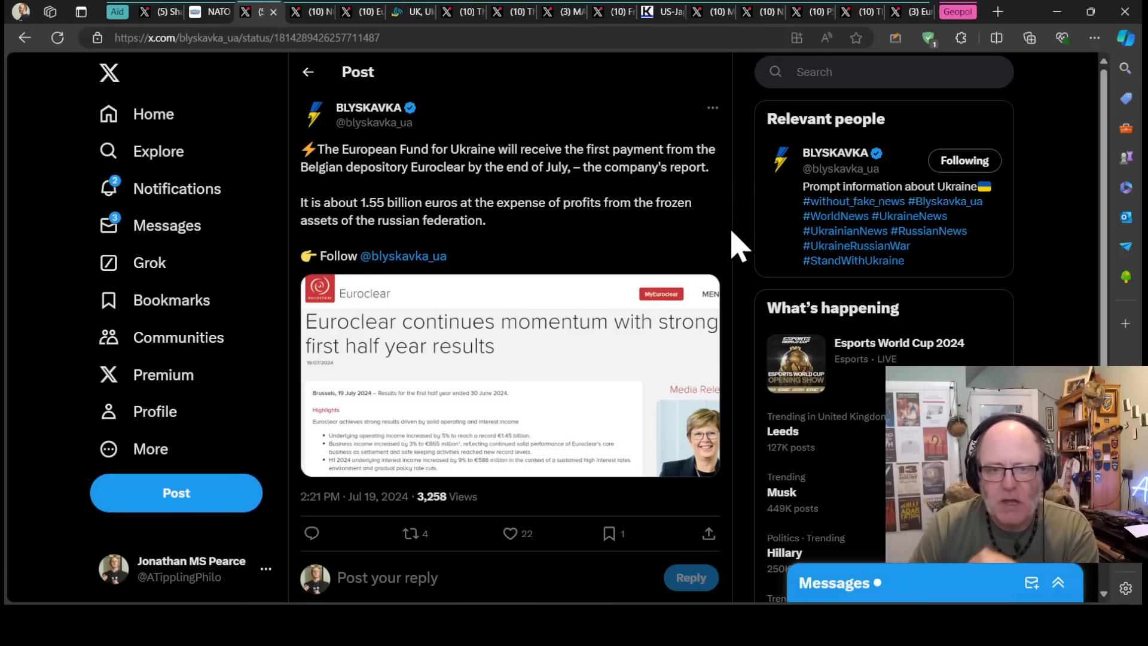
left_click(310, 14)
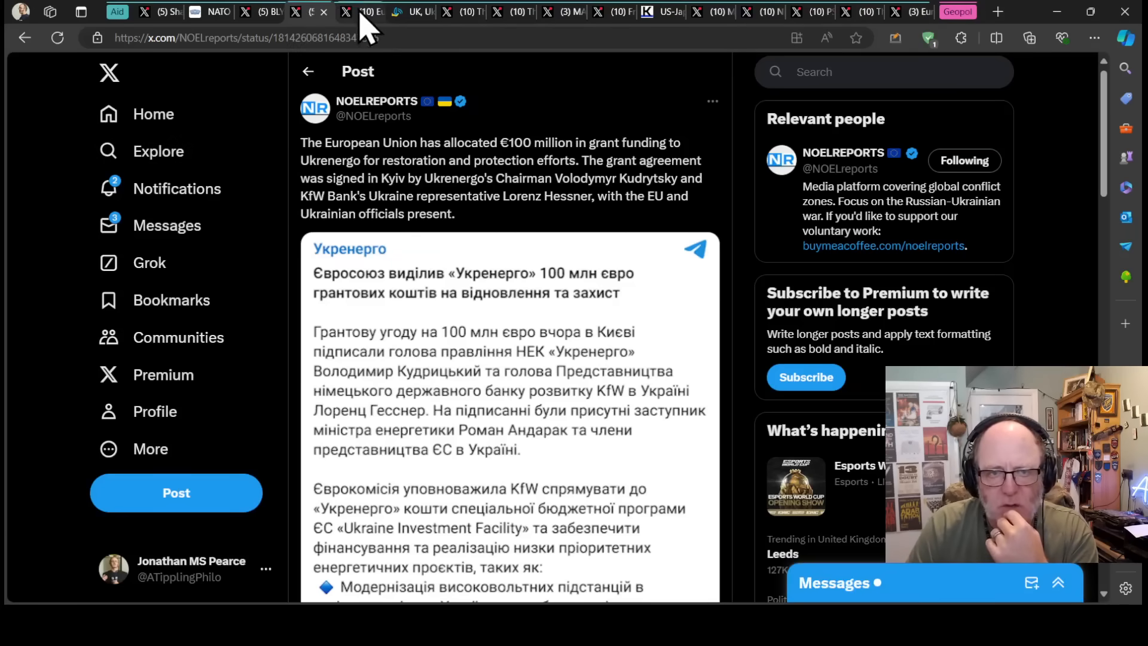
Show the Euromaidan Press post on the UK–Ukraine bilateral military aid agreement
left_click(361, 12)
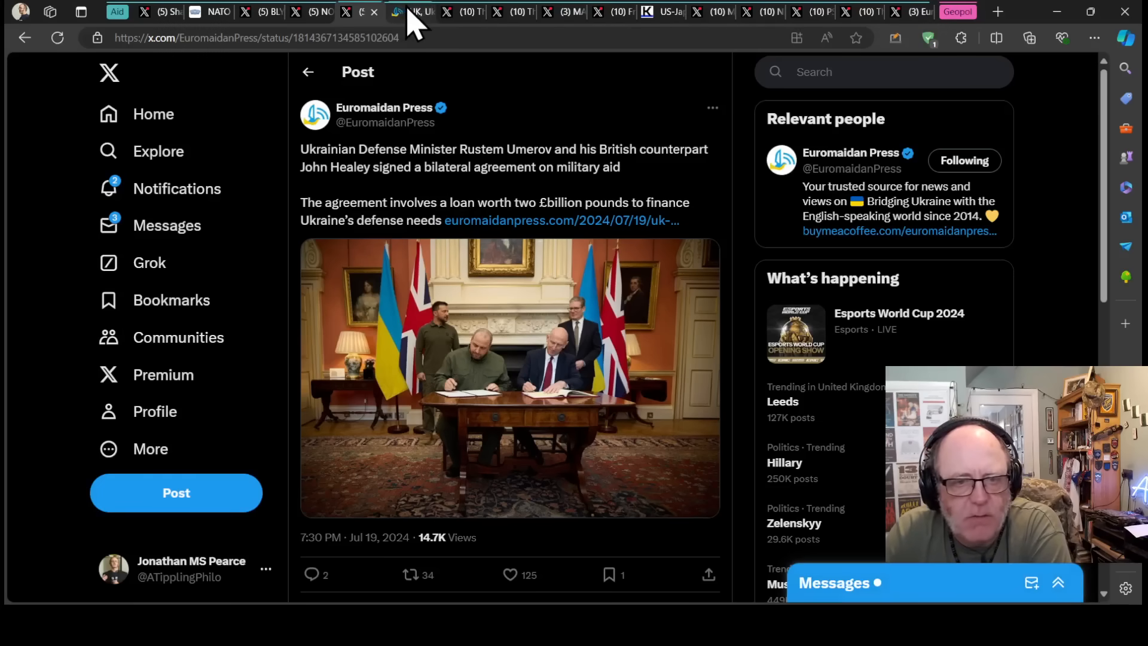
Bring up the full Euromaidan Press article on the £2 billion UK–Ukraine aid loan
left_click(408, 14)
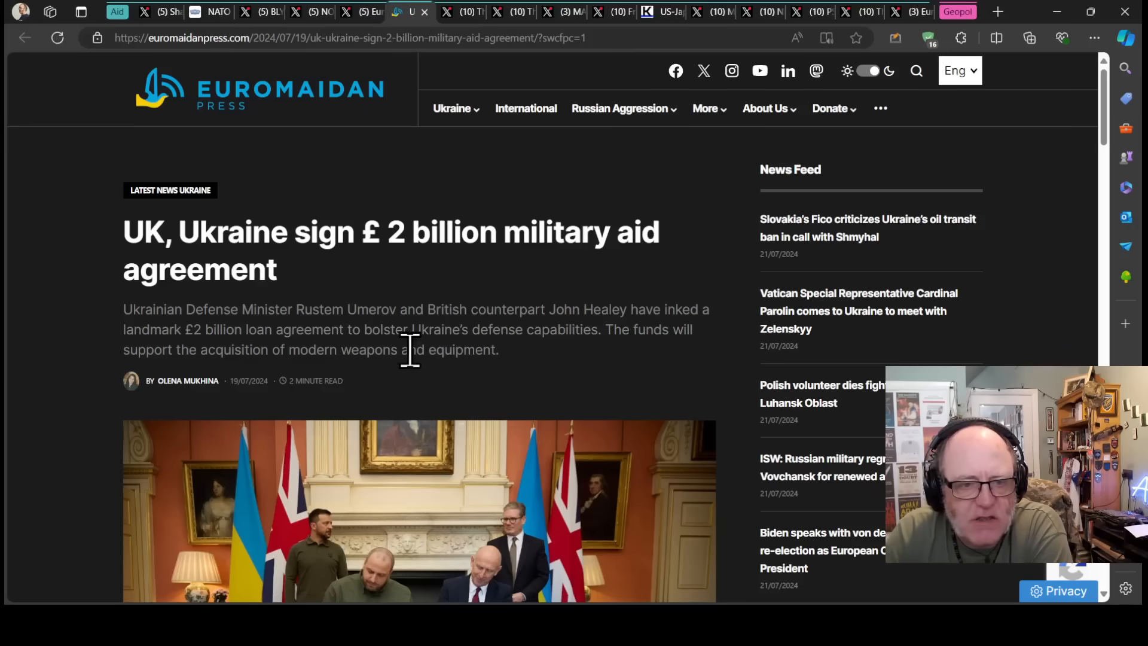
scroll(405, 350, "down", 5)
scroll(395, 359, "up", 2)
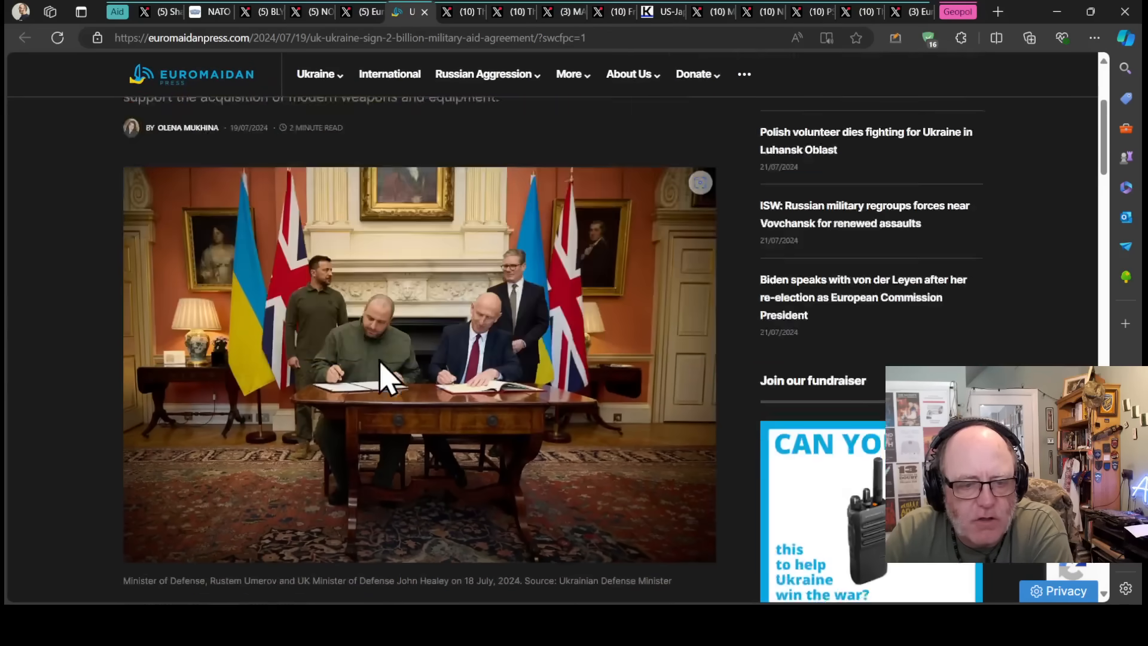
scroll(385, 375, "down", 4)
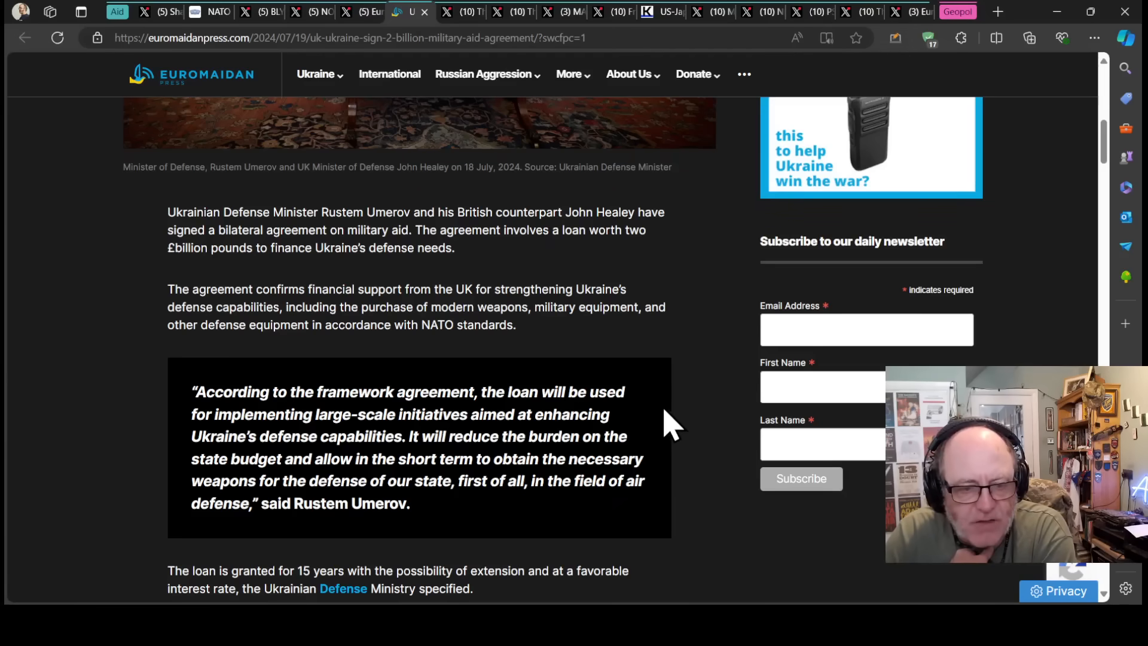
scroll(668, 426, "down", 1)
scroll(661, 422, "down", 1)
scroll(654, 423, "down", 2)
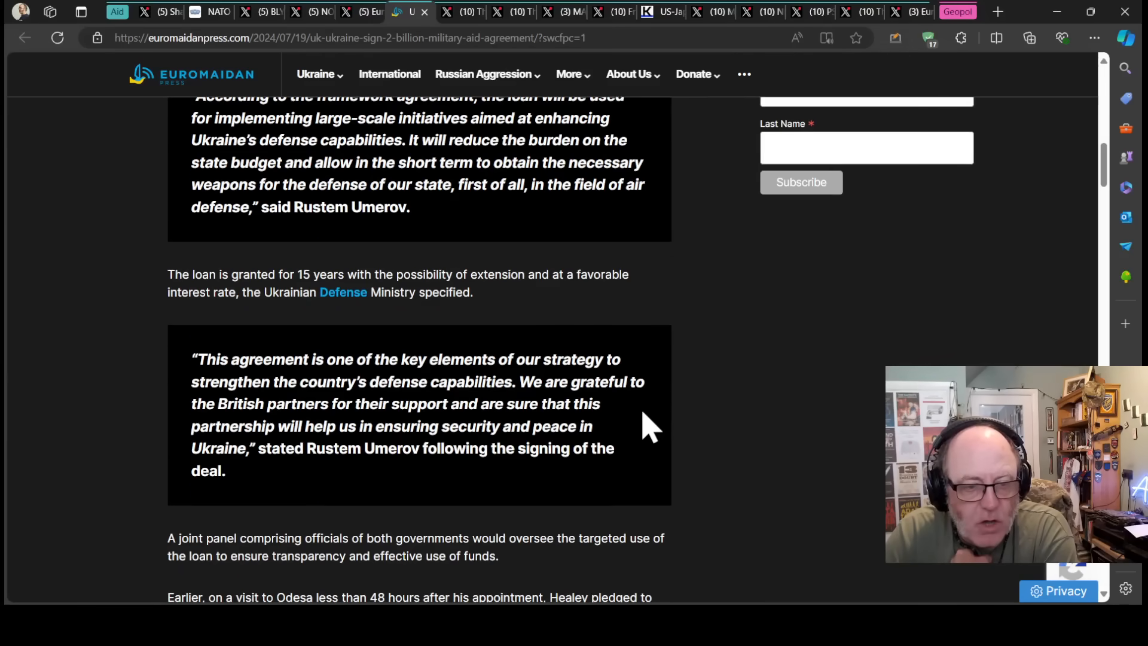
scroll(651, 426, "down", 1)
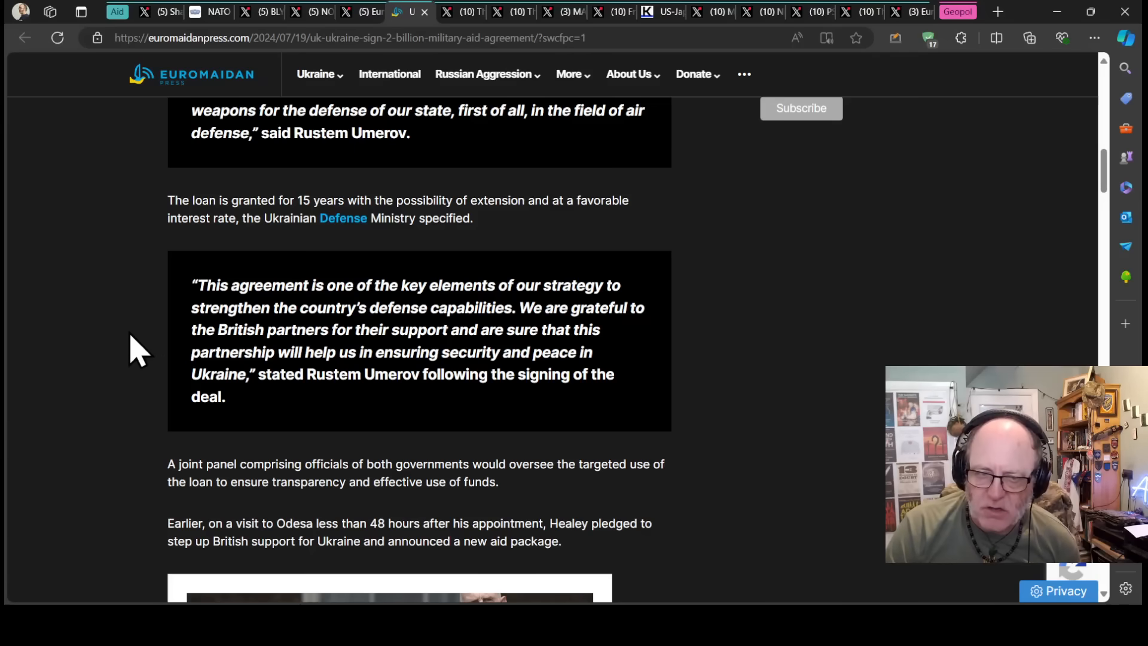
scroll(161, 350, "down", 2)
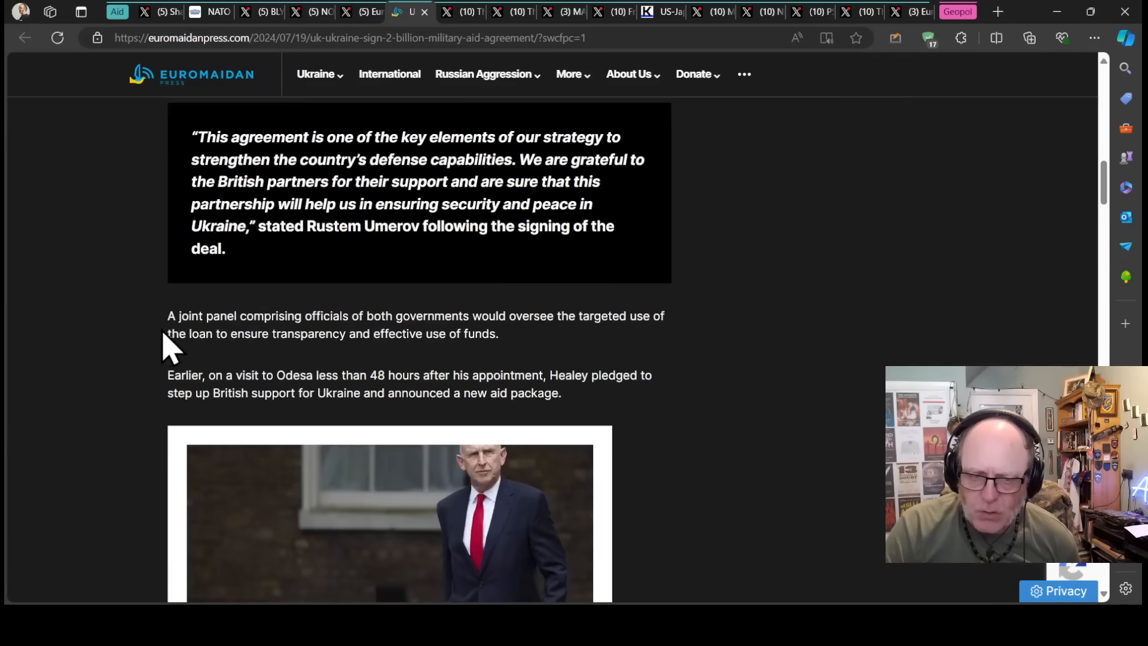
scroll(161, 351, "down", 1)
scroll(171, 350, "down", 1)
scroll(171, 333, "down", 2)
scroll(172, 333, "down", 1)
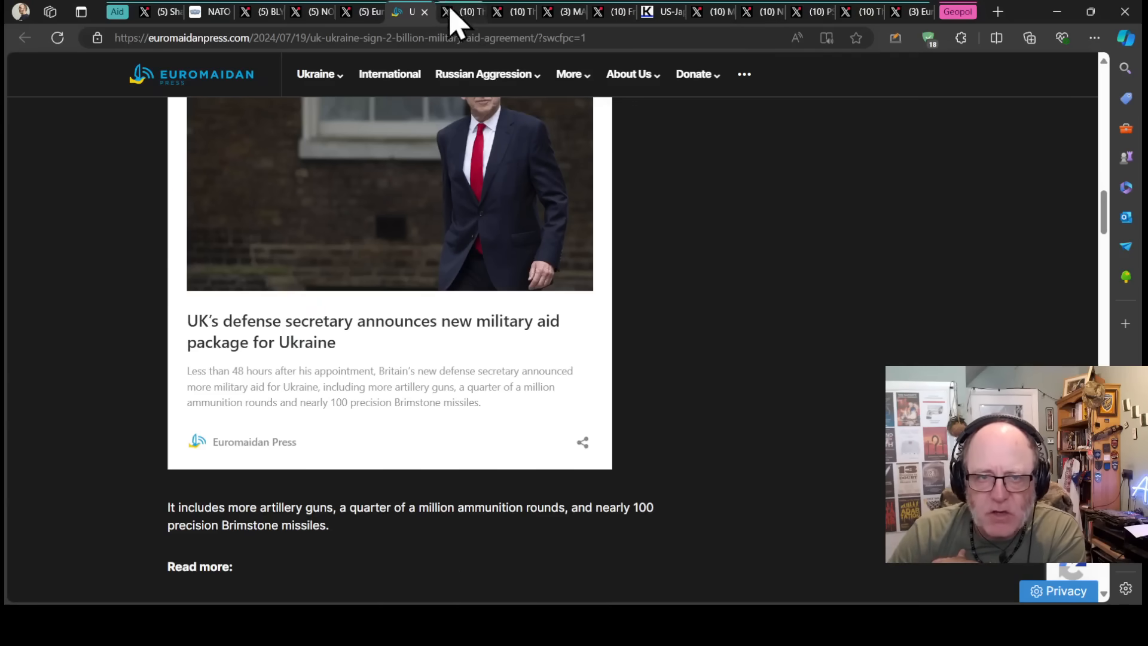
Show the Kyiv Independent post on Blinken reaffirming US support for Ukraine
left_click(446, 17)
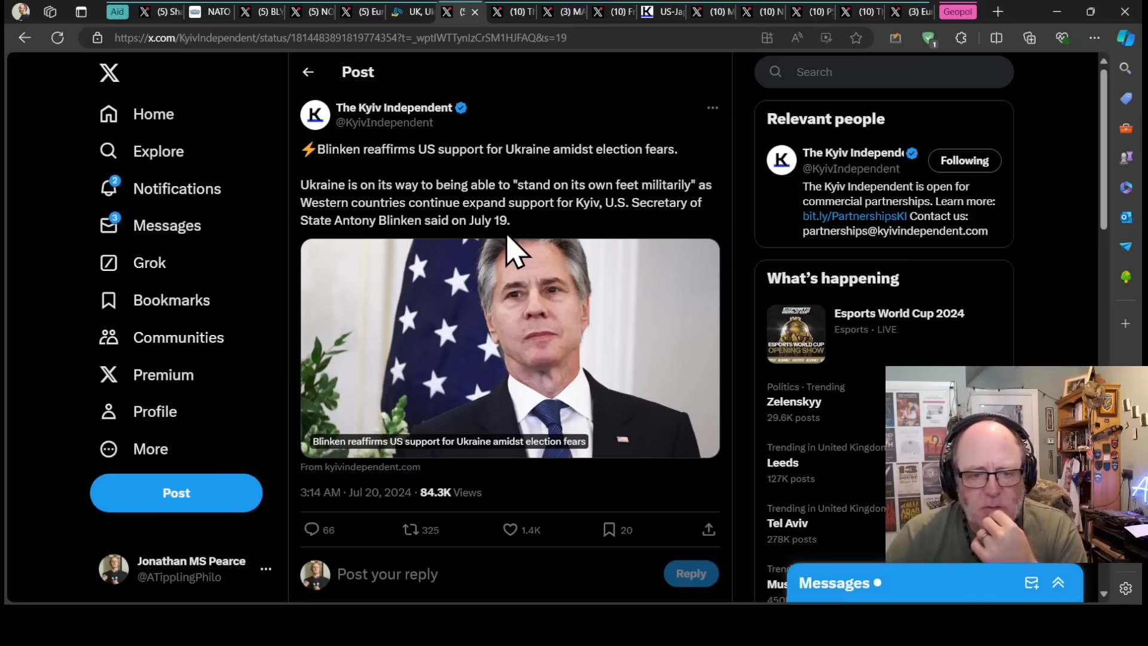
scroll(507, 252, "down", 1)
scroll(506, 251, "down", 2)
scroll(507, 252, "up", 2)
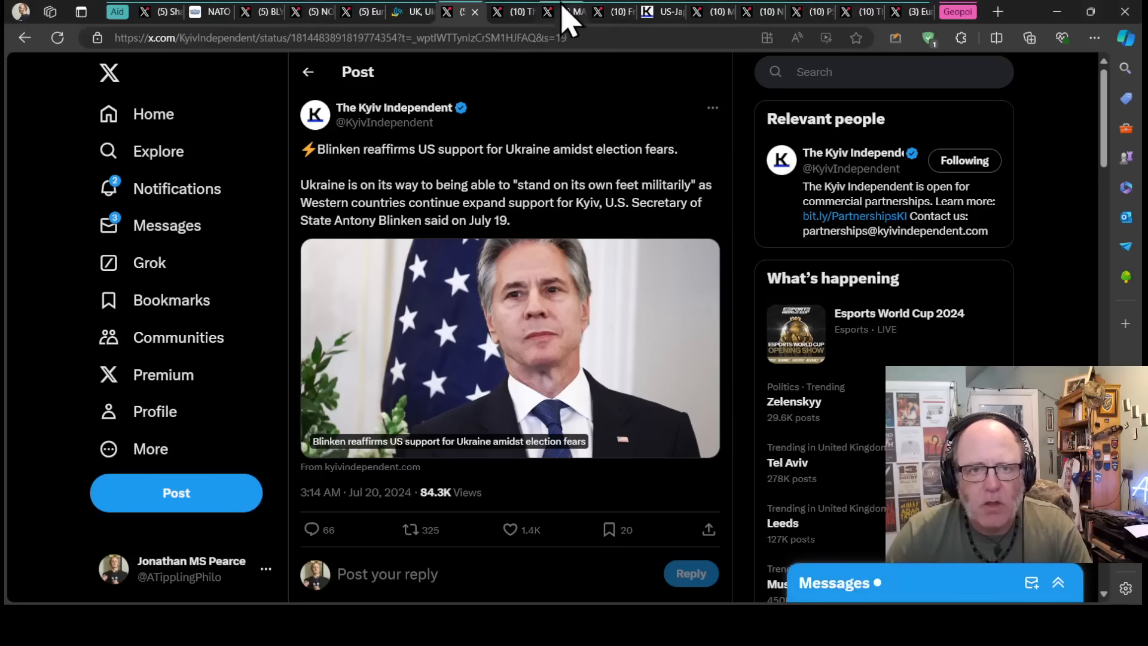
Show the Kyiv Independent post on Warsaw's decision speeding F-16 deliveries
left_click(498, 13)
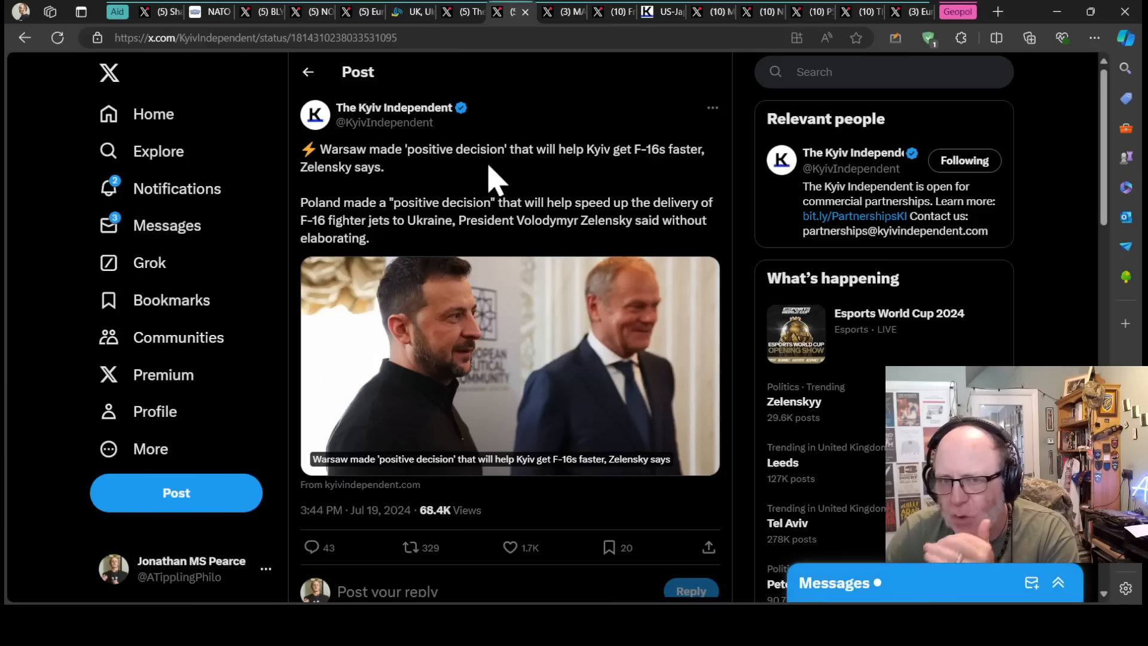
Show the MAKS 24 post on Polish MiG-29s appearing in Ukraine within six months
left_click(560, 19)
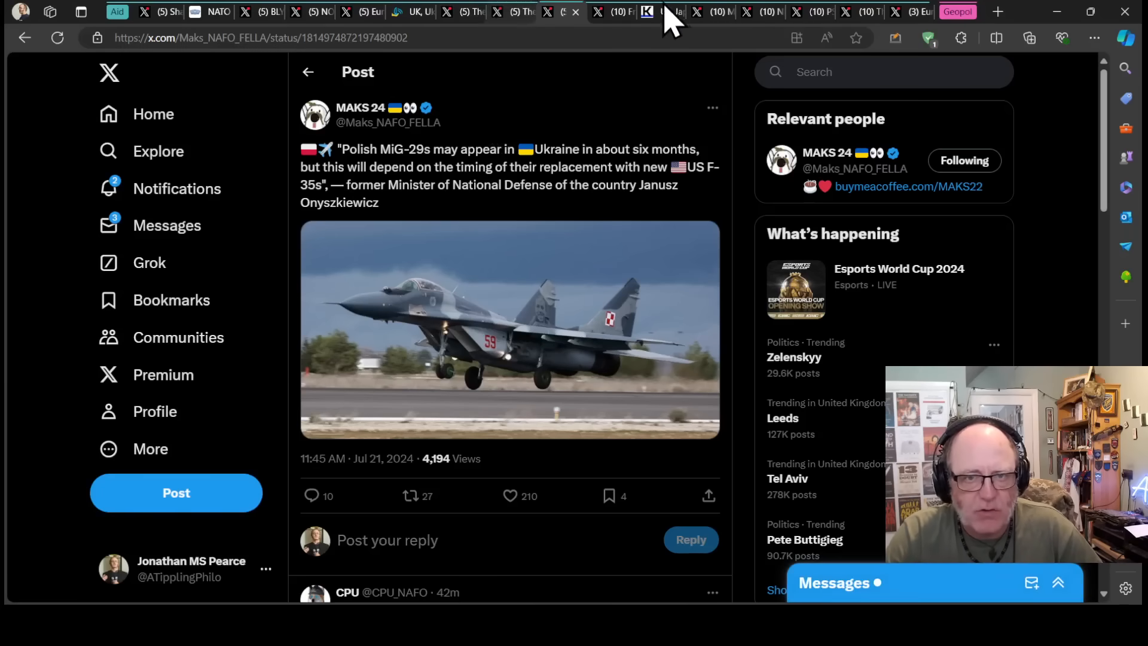
Show the French Aid to Ukraine post on KNDS producing 155mm shells, 80,000 for Ukraine
left_click(616, 13)
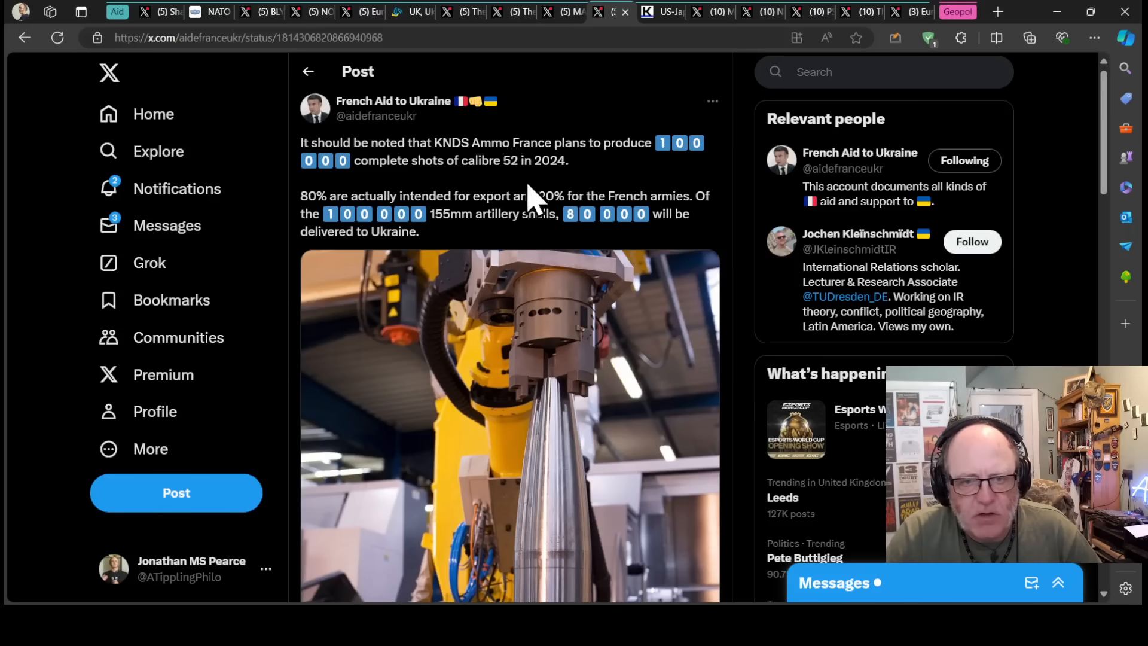
scroll(535, 193, "down", 3)
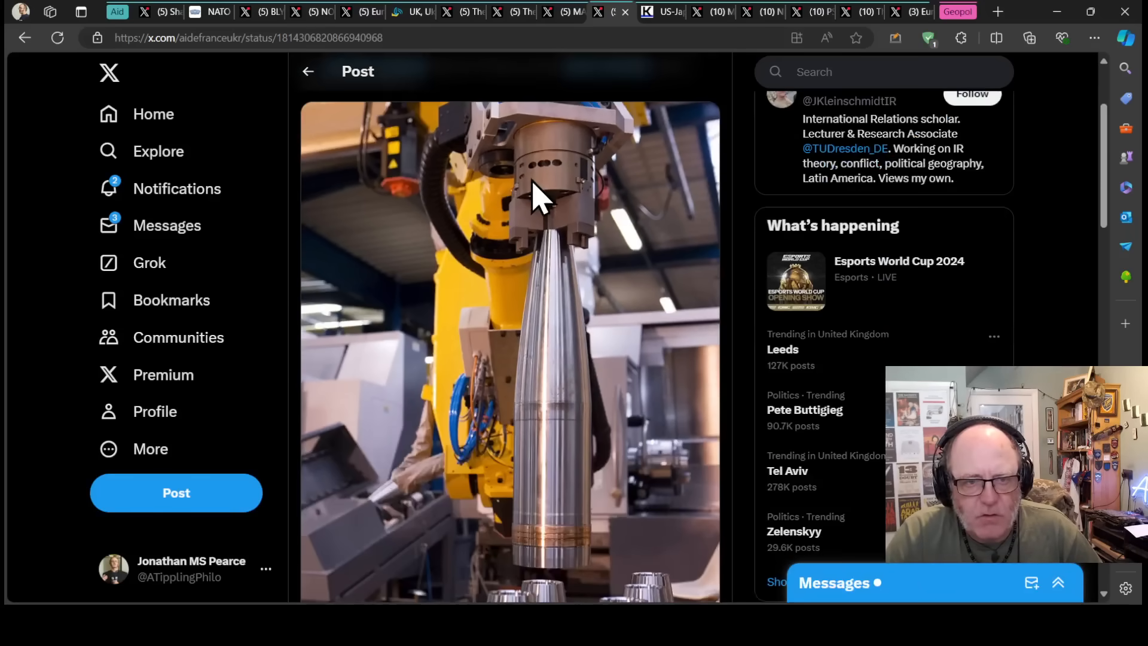
scroll(535, 197, "down", 3)
scroll(536, 193, "up", 2)
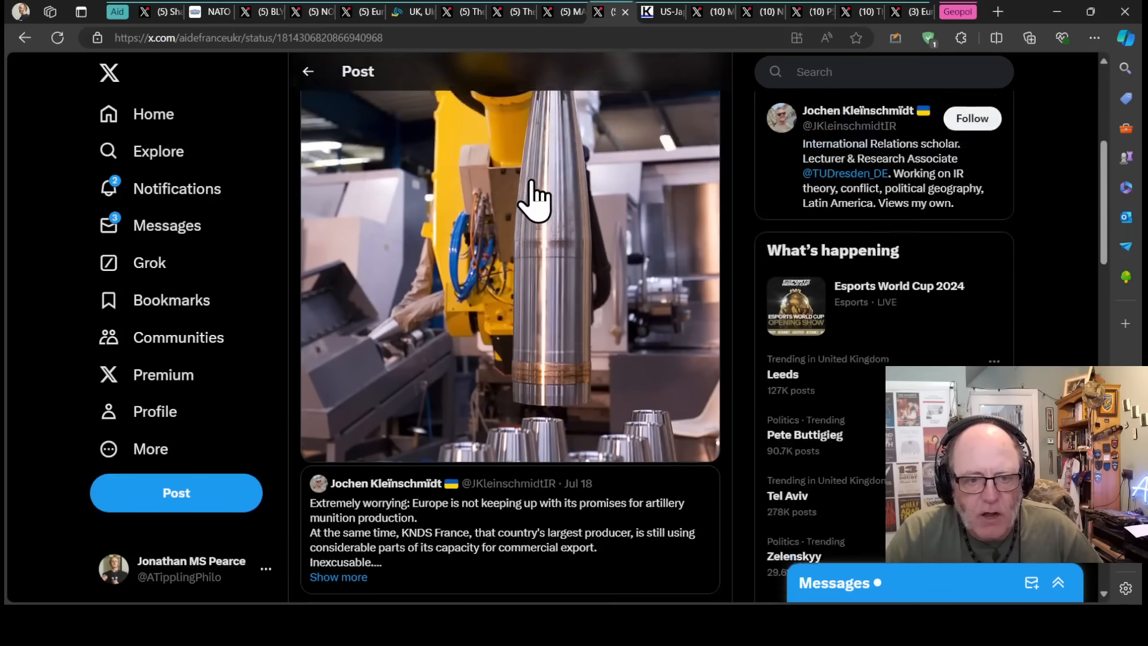
scroll(535, 193, "up", 1)
scroll(535, 193, "up", 2)
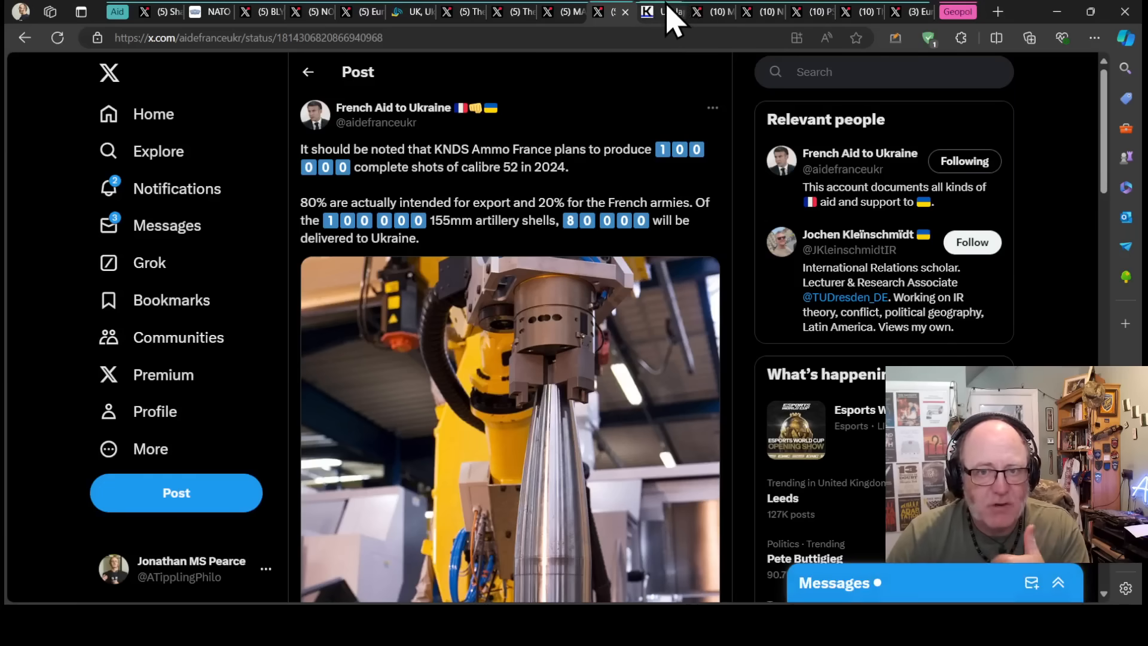
Read the Kyiv Independent Patriot missile delay article without the newsletter banner, then move to the Kozak-5MED post
left_click(668, 16)
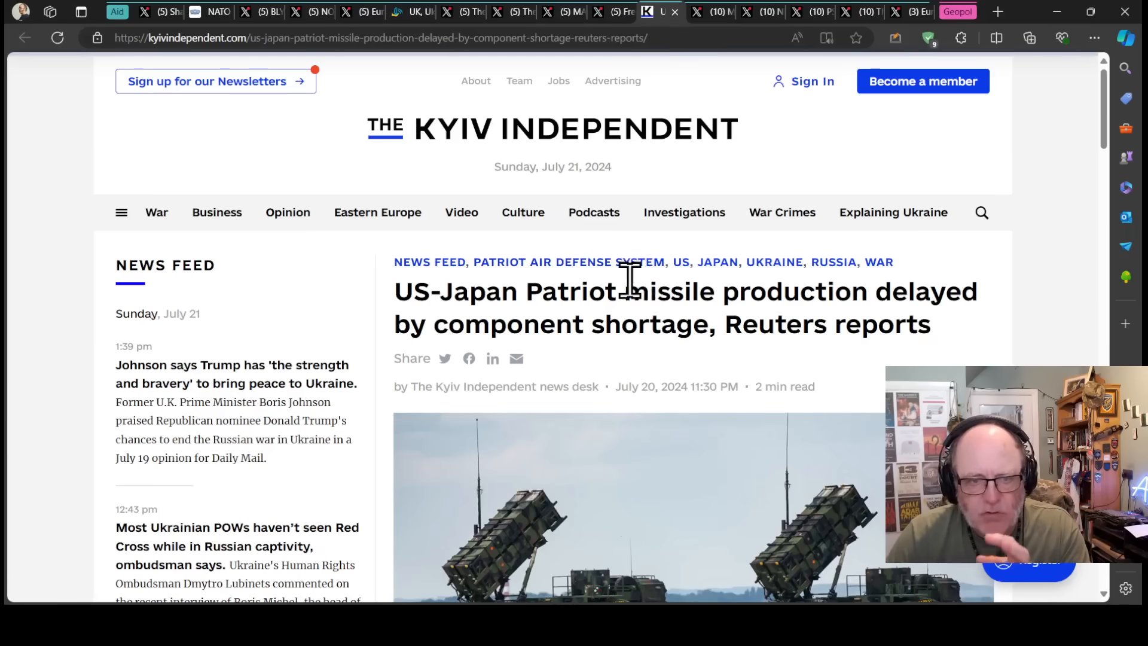
scroll(628, 281, "down", 1)
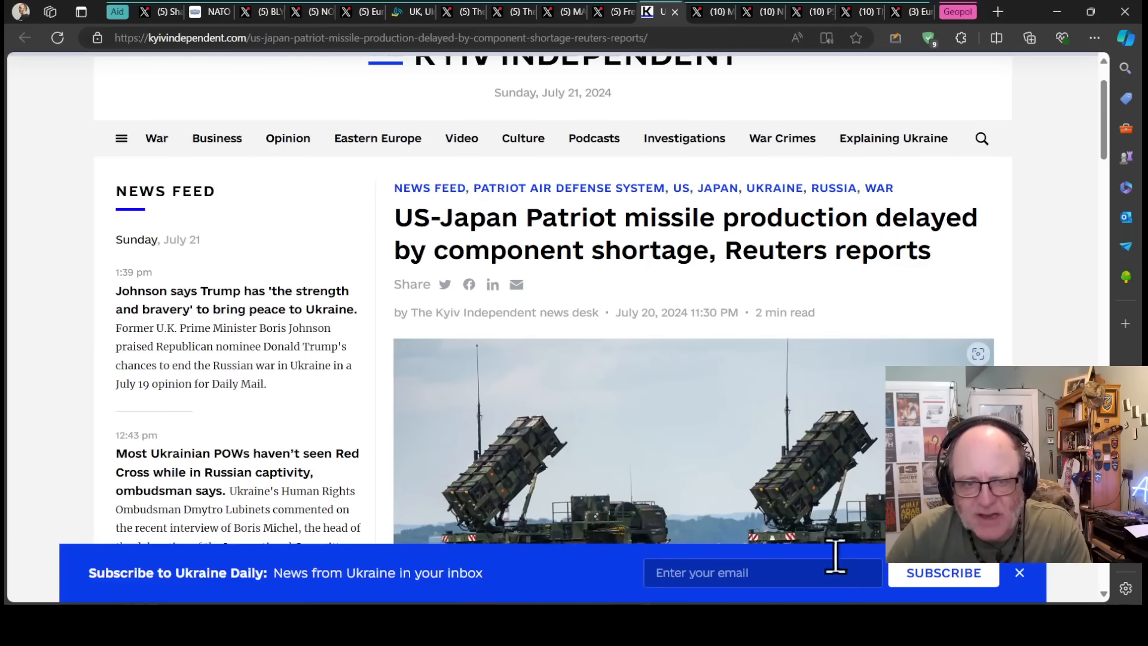
left_click(1019, 572)
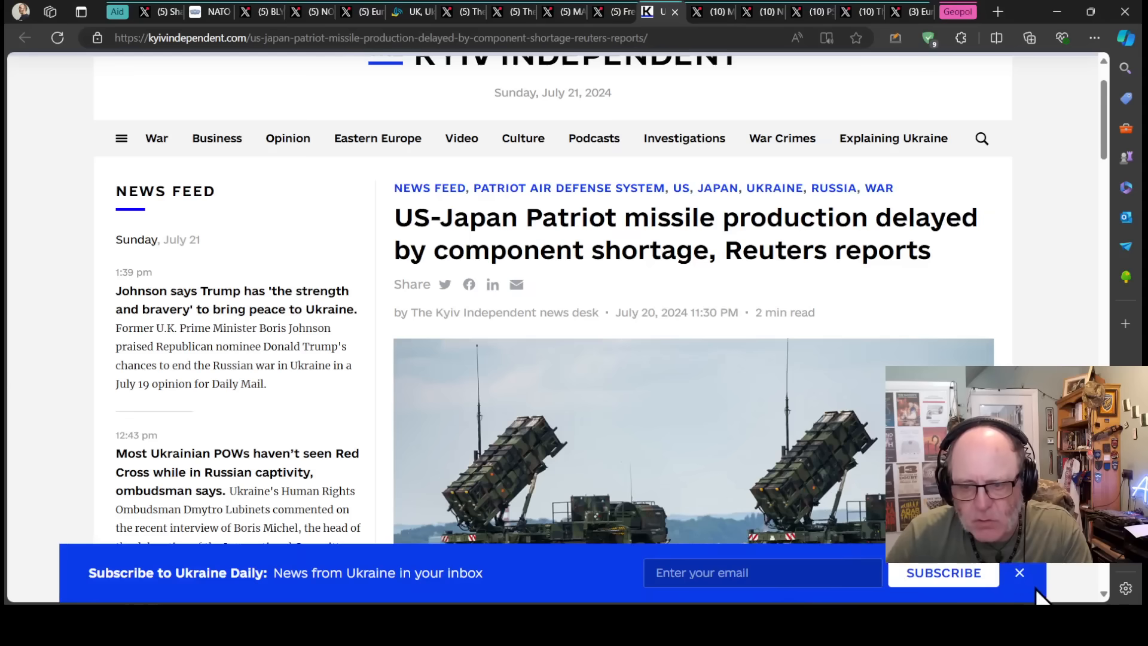
left_click(1021, 578)
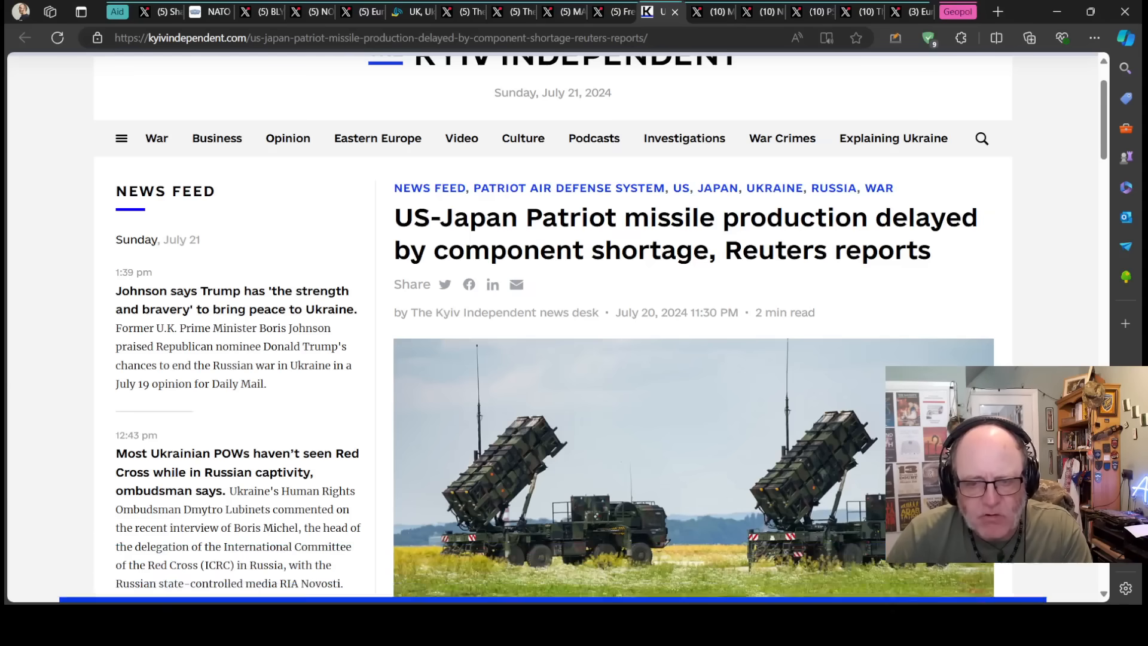
scroll(660, 448, "down", 4)
scroll(545, 386, "down", 2)
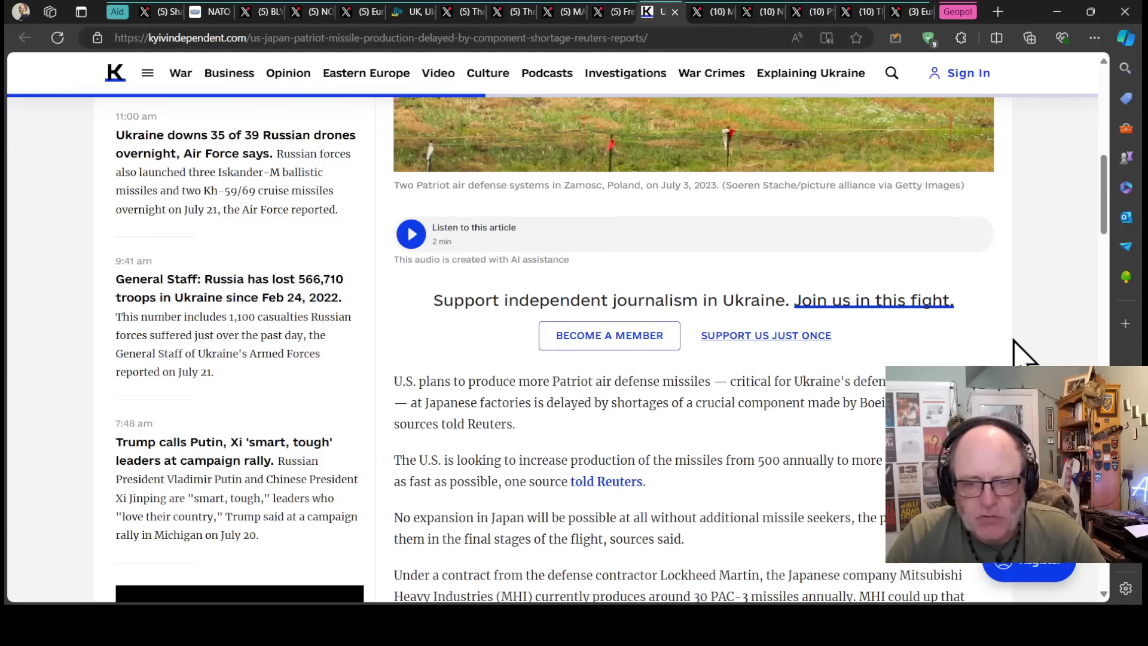
scroll(1022, 350, "down", 3)
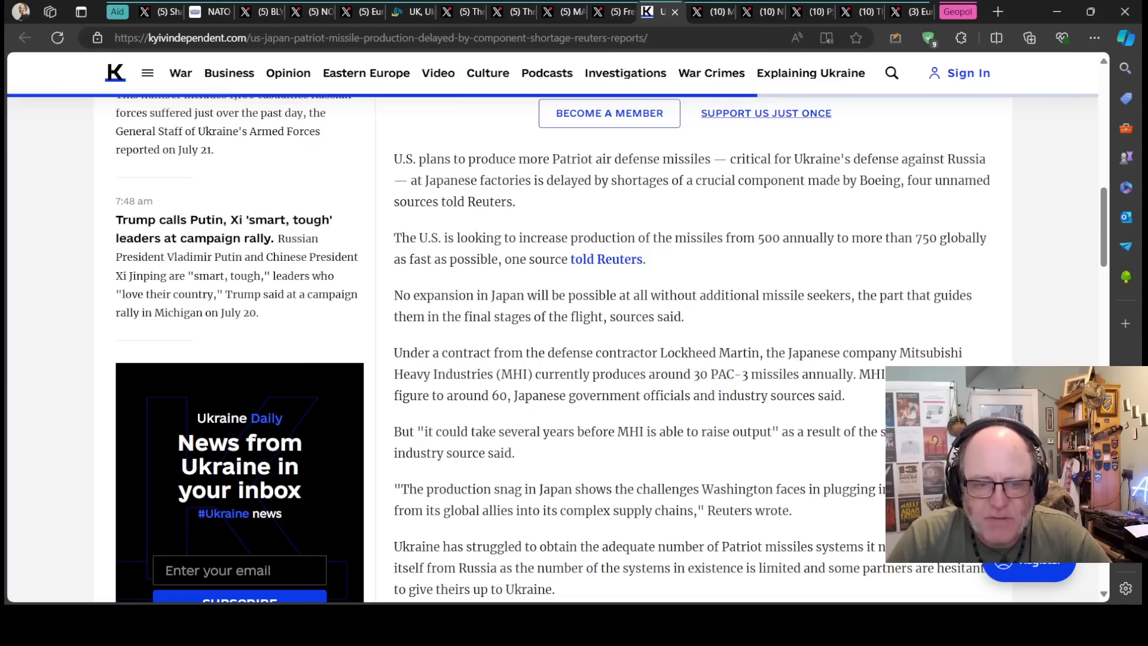
scroll(883, 421, "down", 2)
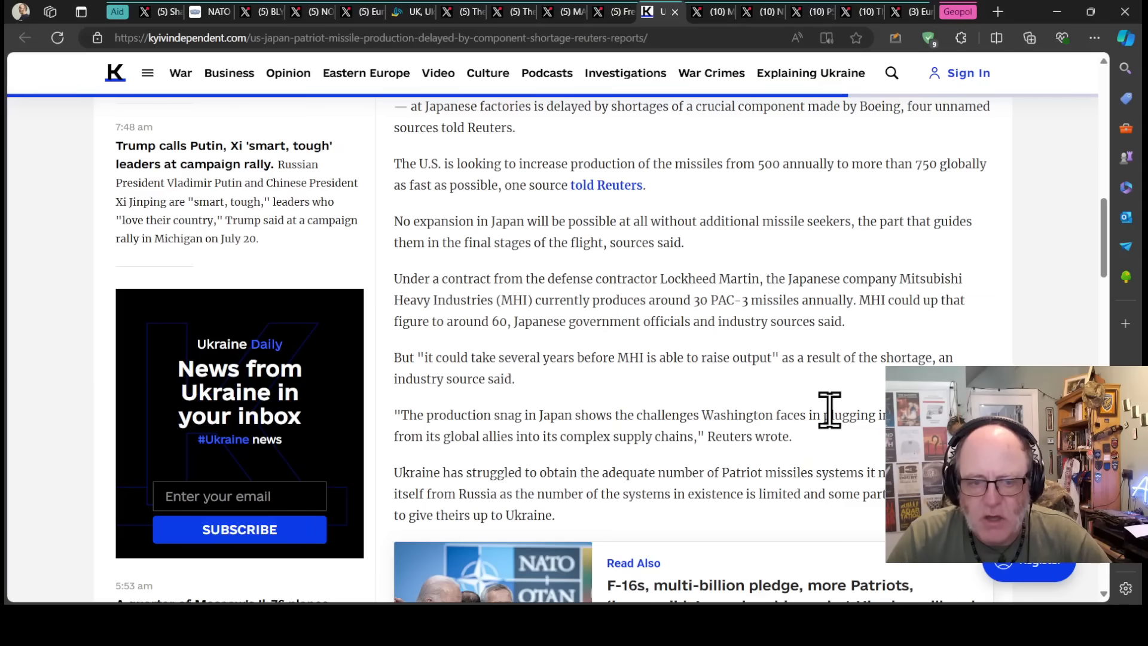
scroll(821, 405, "down", 1)
scroll(820, 404, "down", 2)
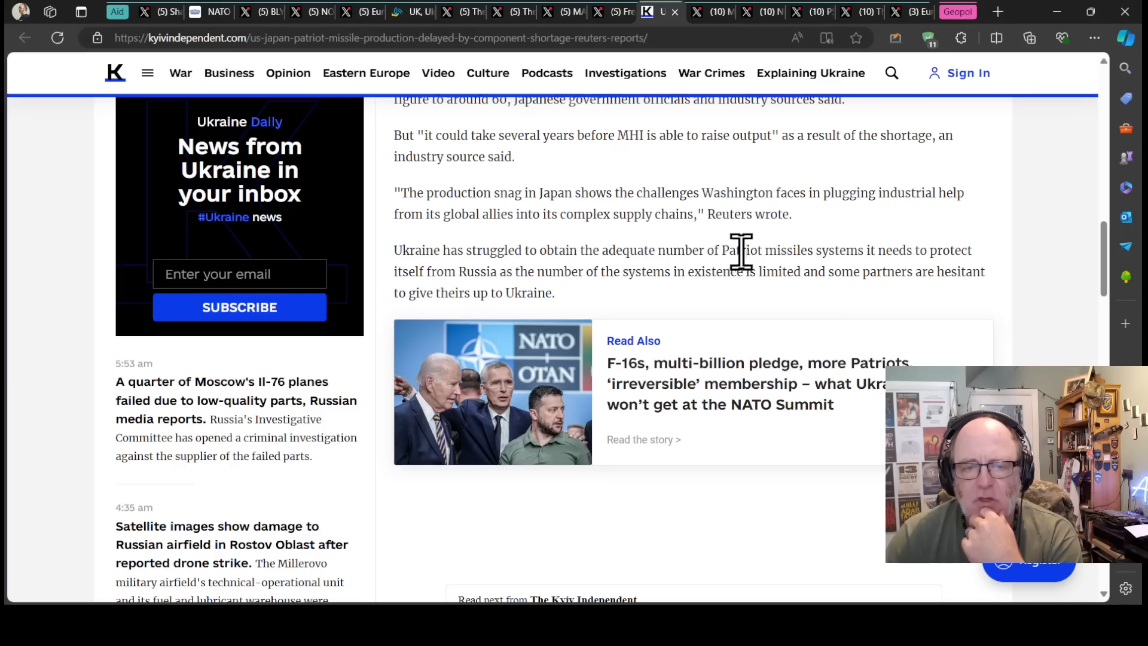
scroll(737, 270, "up", 1)
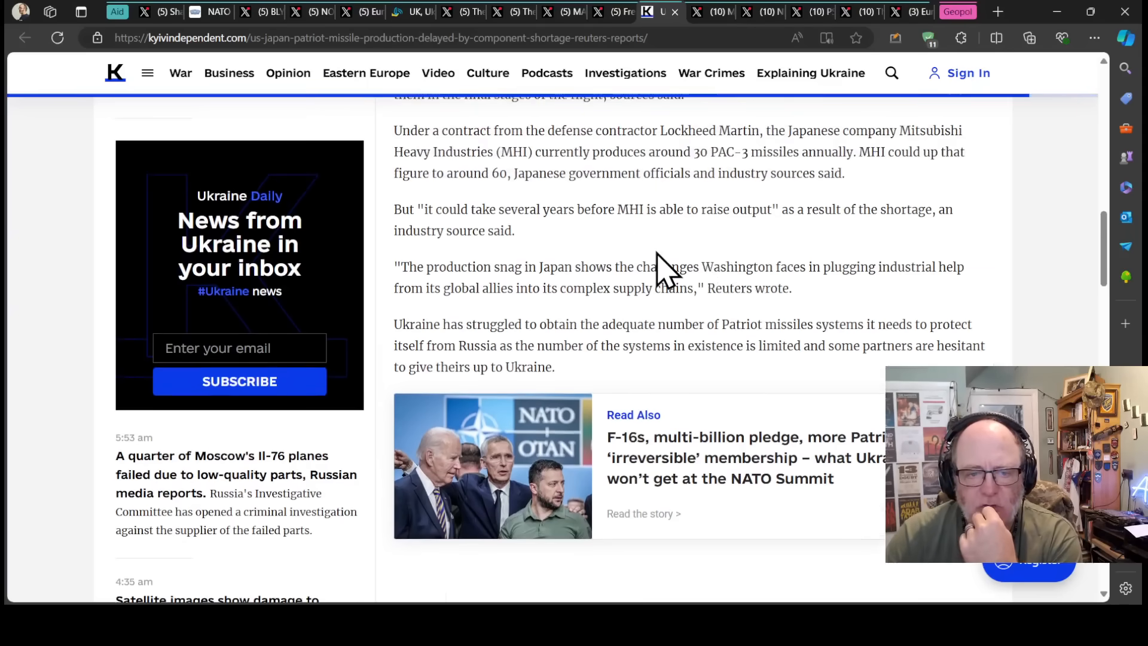
scroll(659, 274, "down", 2)
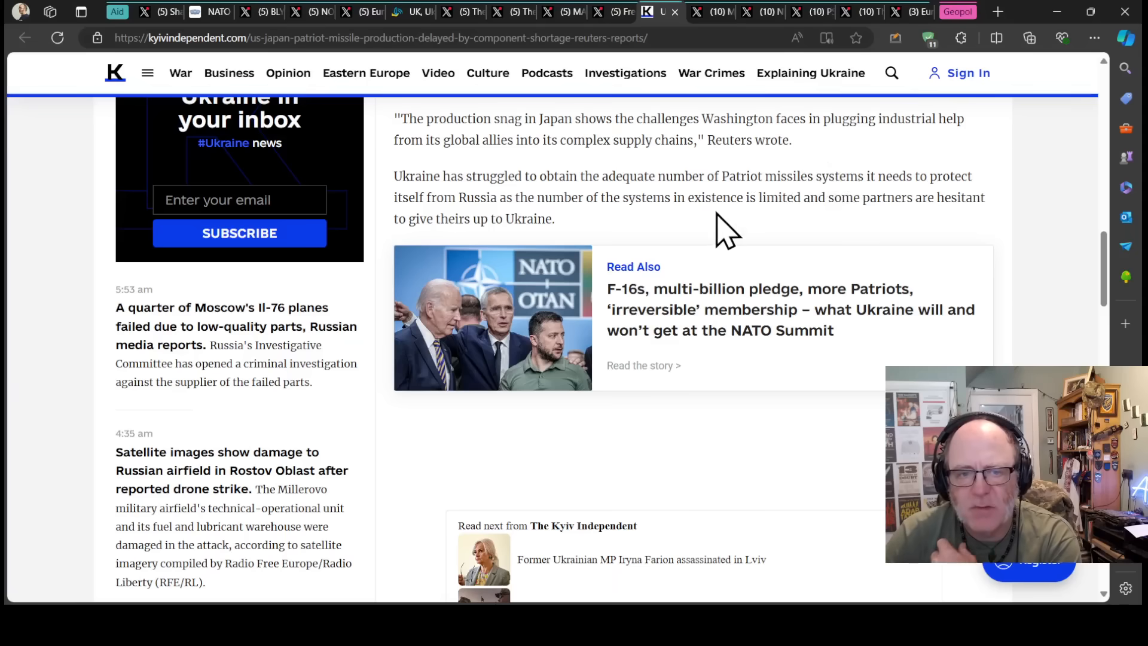
scroll(717, 225, "up", 1)
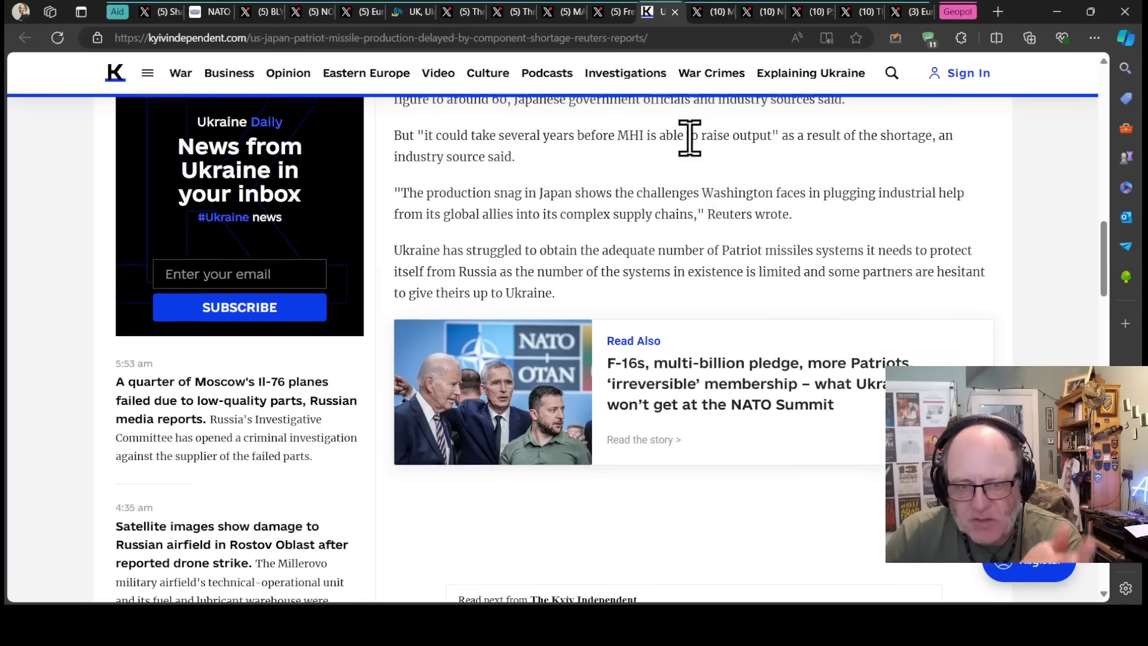
scroll(688, 139, "up", 2)
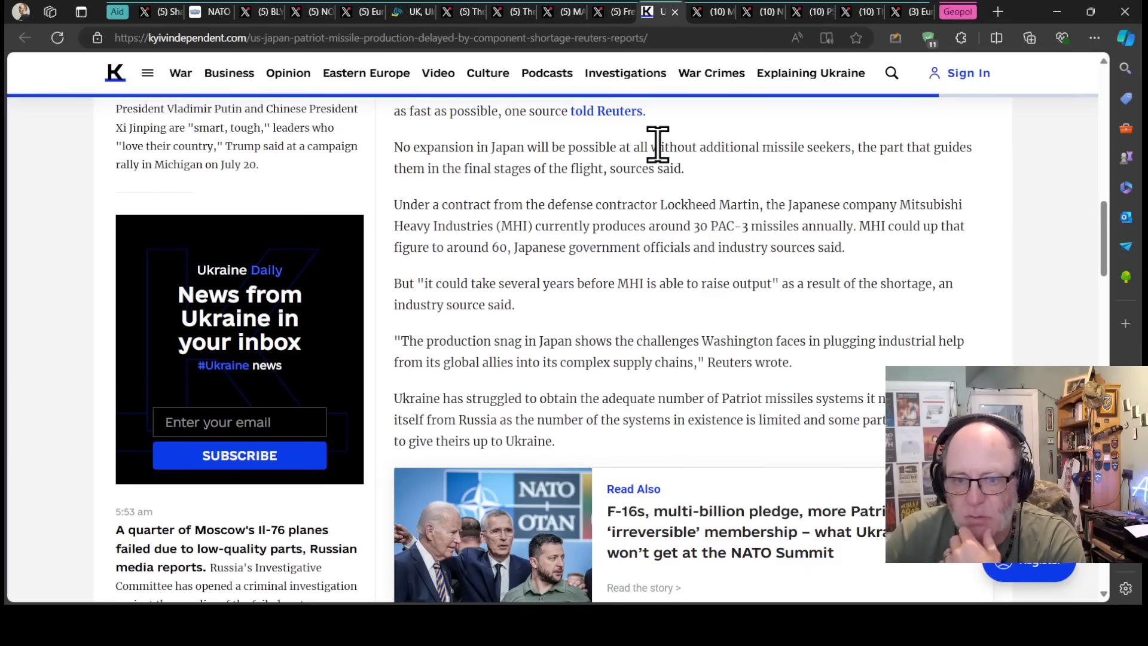
scroll(657, 143, "up", 2)
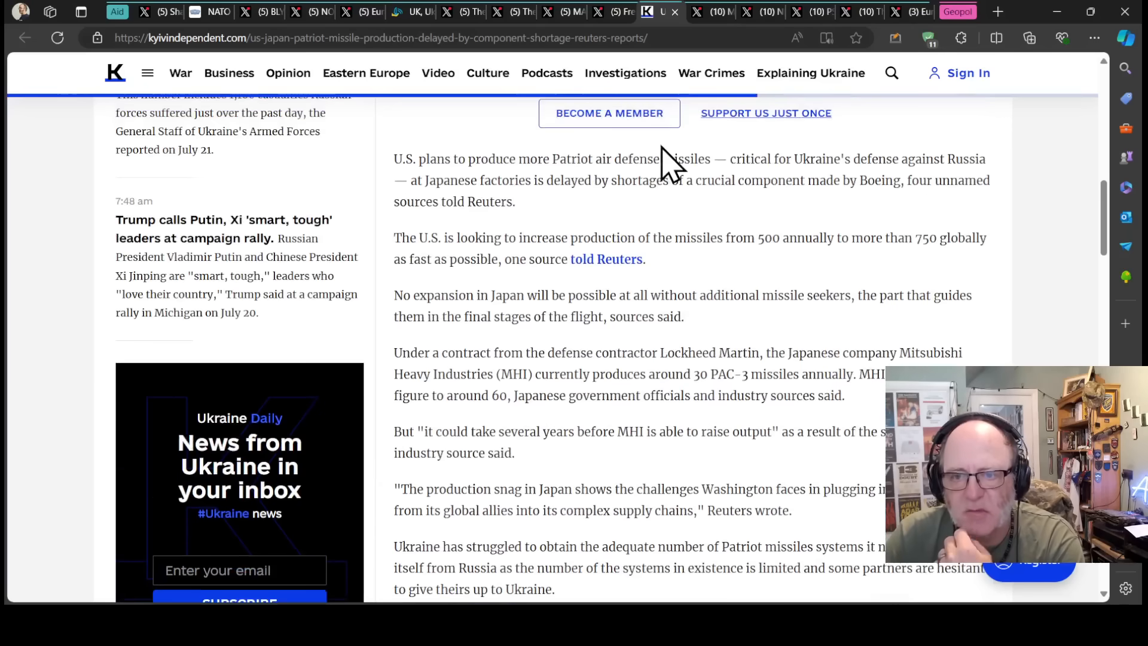
scroll(683, 143, "up", 1)
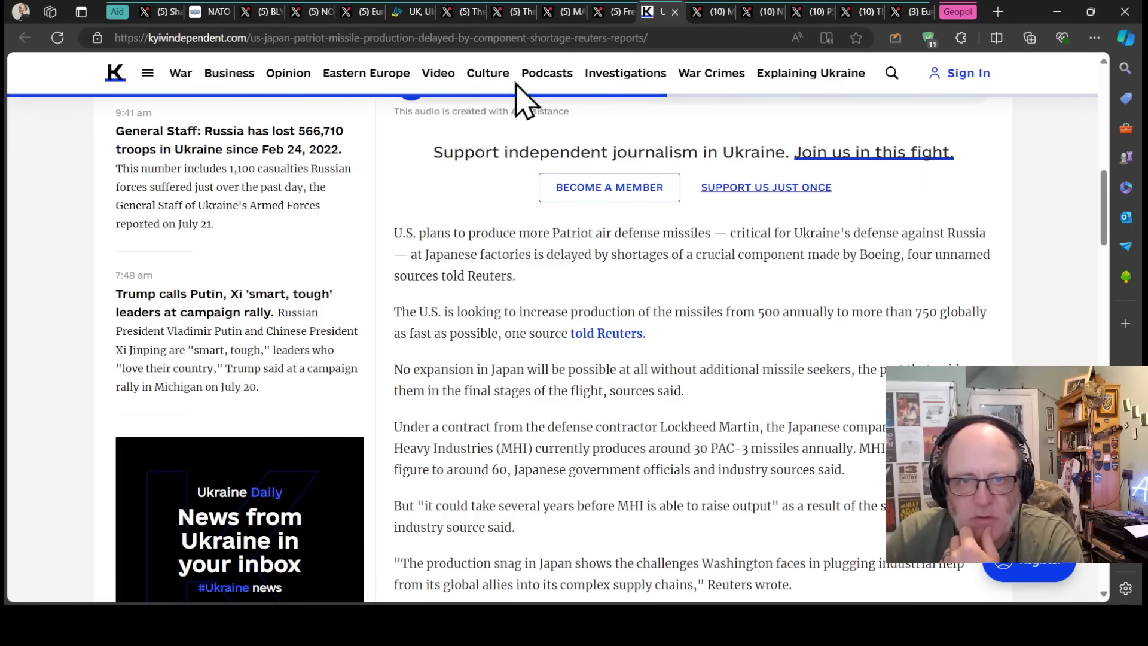
left_click(705, 17)
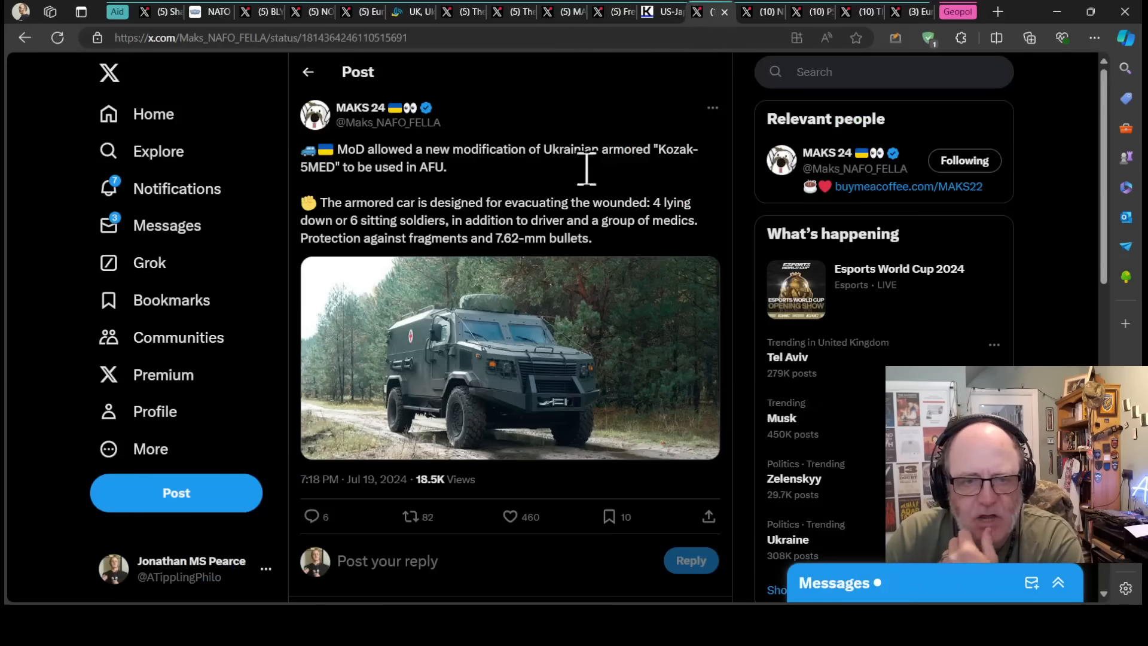
Enlarge the Kozak-5MED armoured ambulance photo with the post text shown beside it
left_click(427, 353)
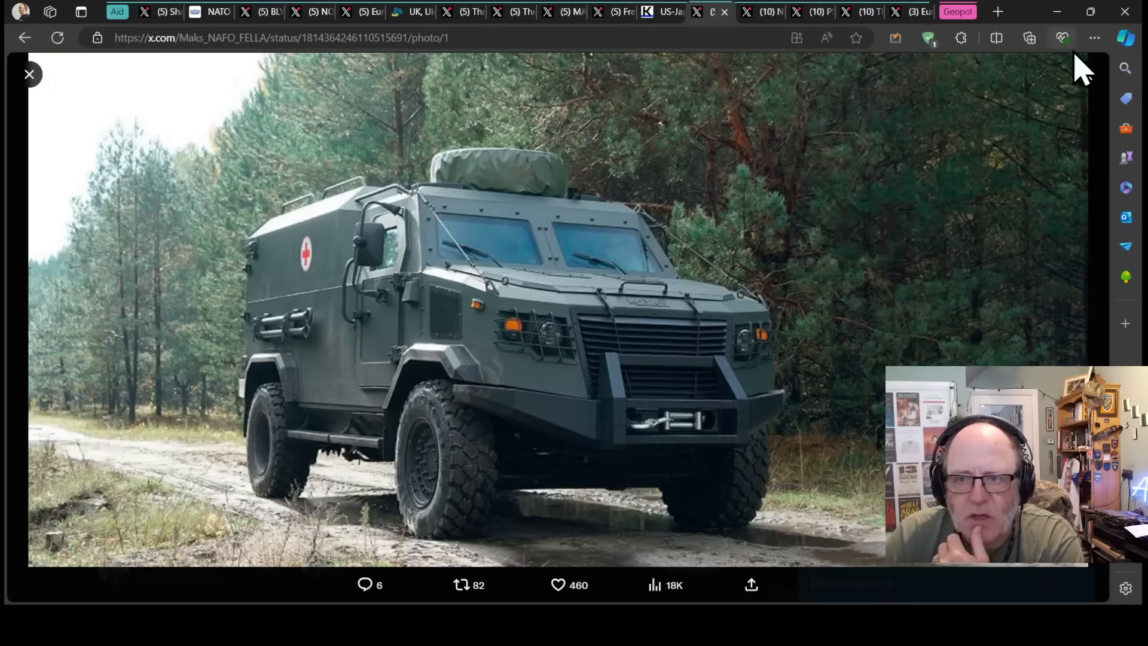
left_click(1086, 74)
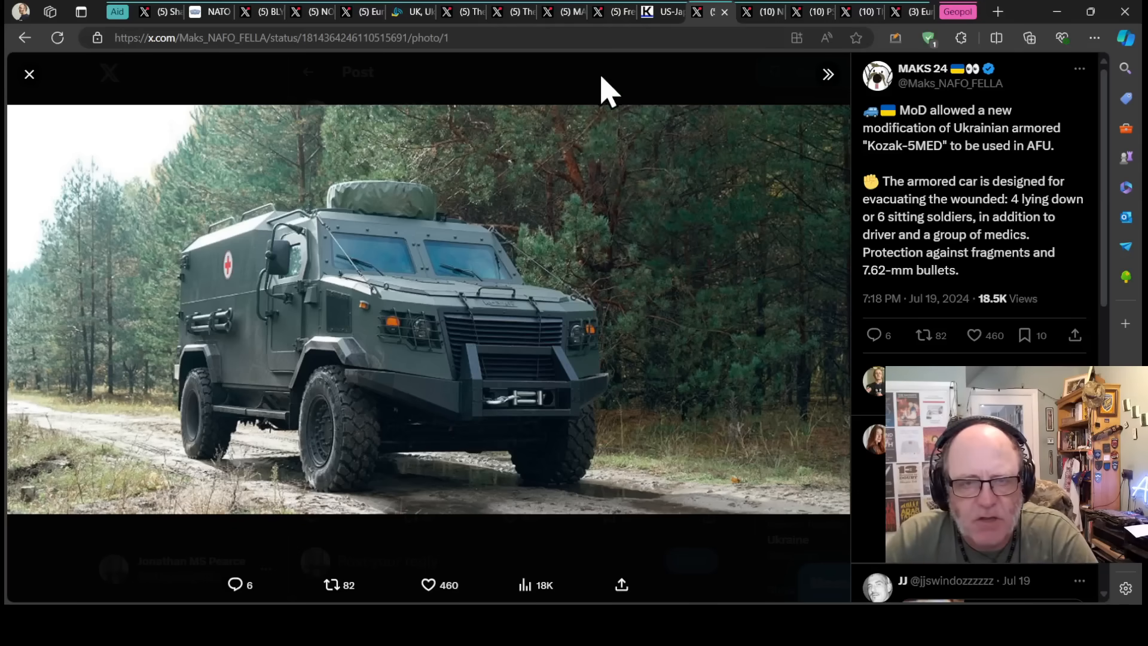
Read the NEXTA combat-robots post, then move to the PS01 ground-robots post
left_click(755, 14)
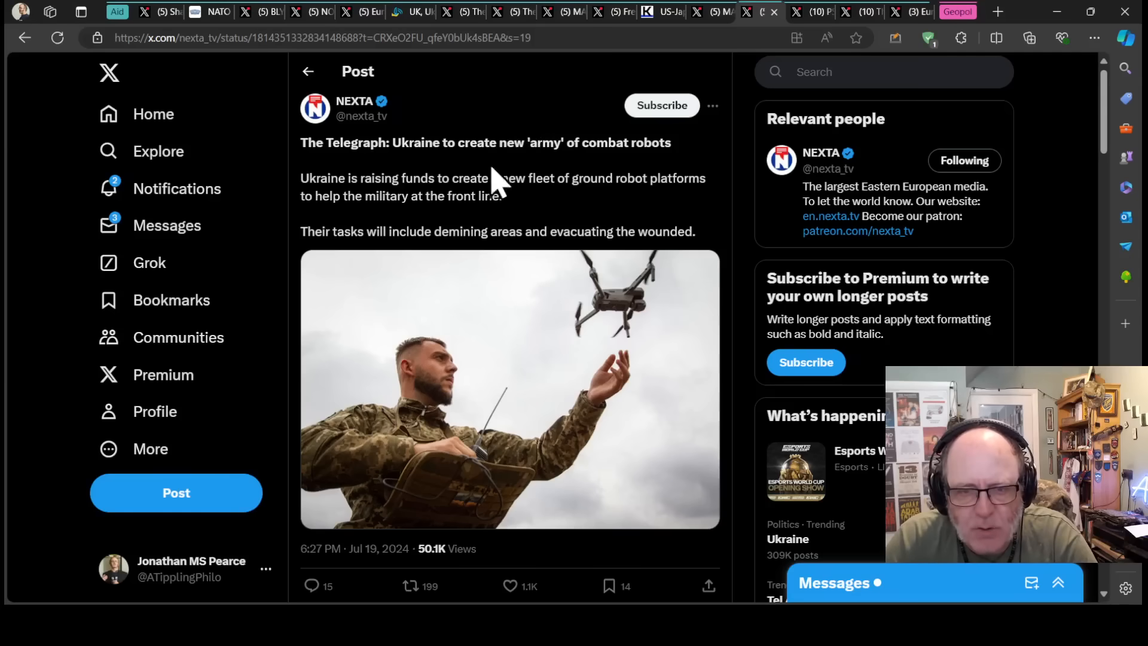
scroll(489, 230, "down", 1)
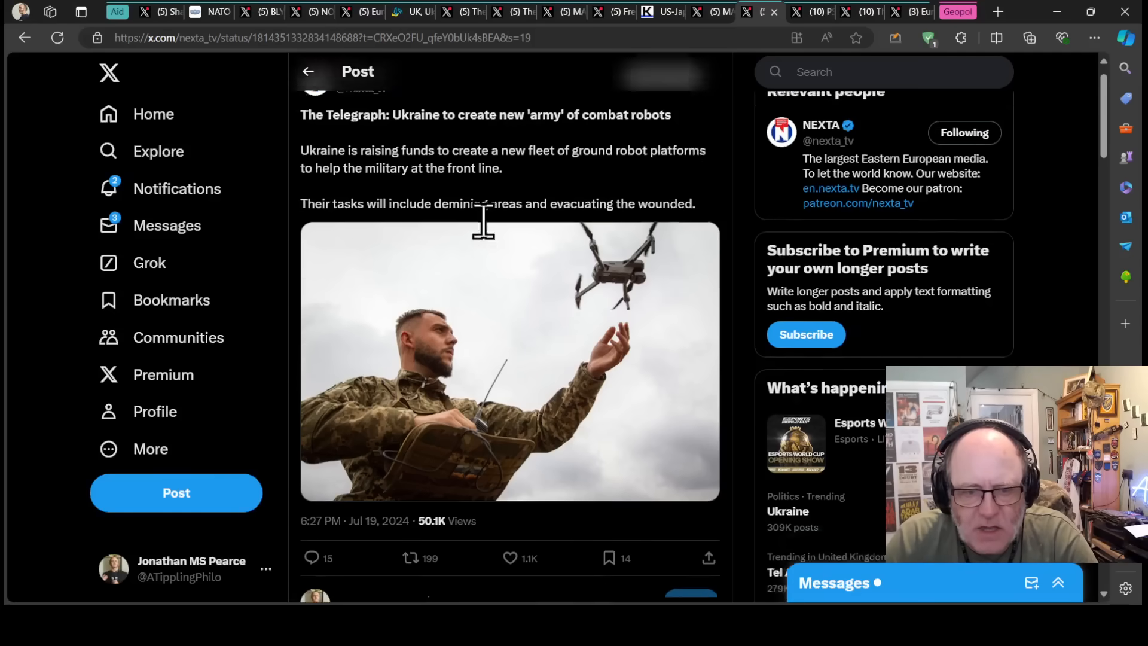
scroll(481, 243, "up", 1)
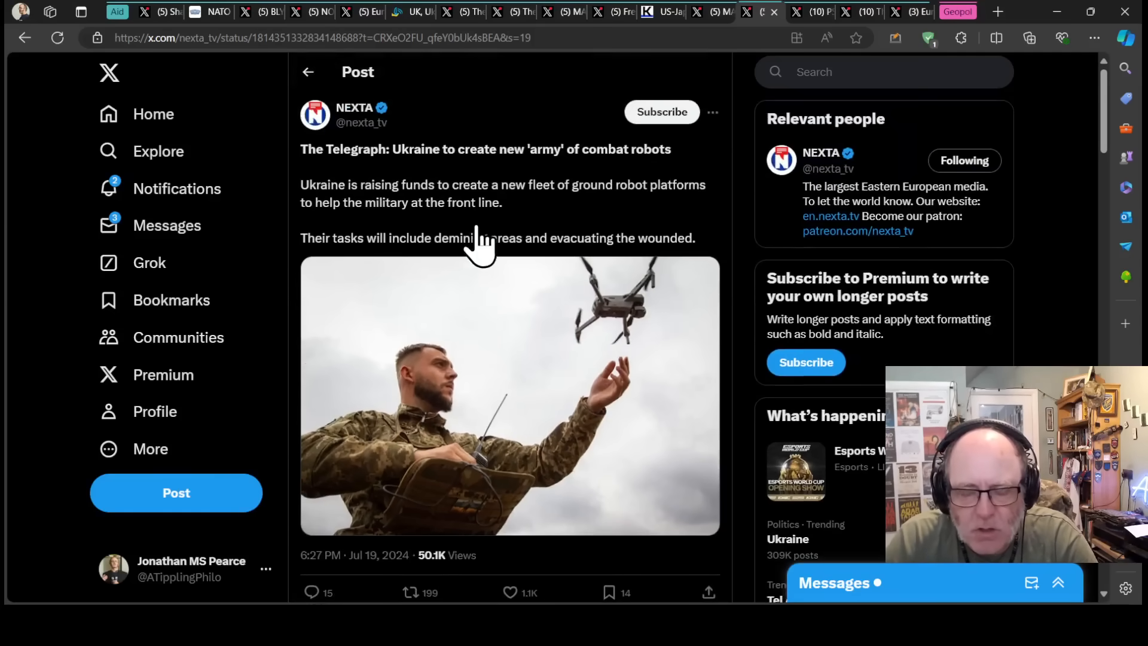
left_click(806, 11)
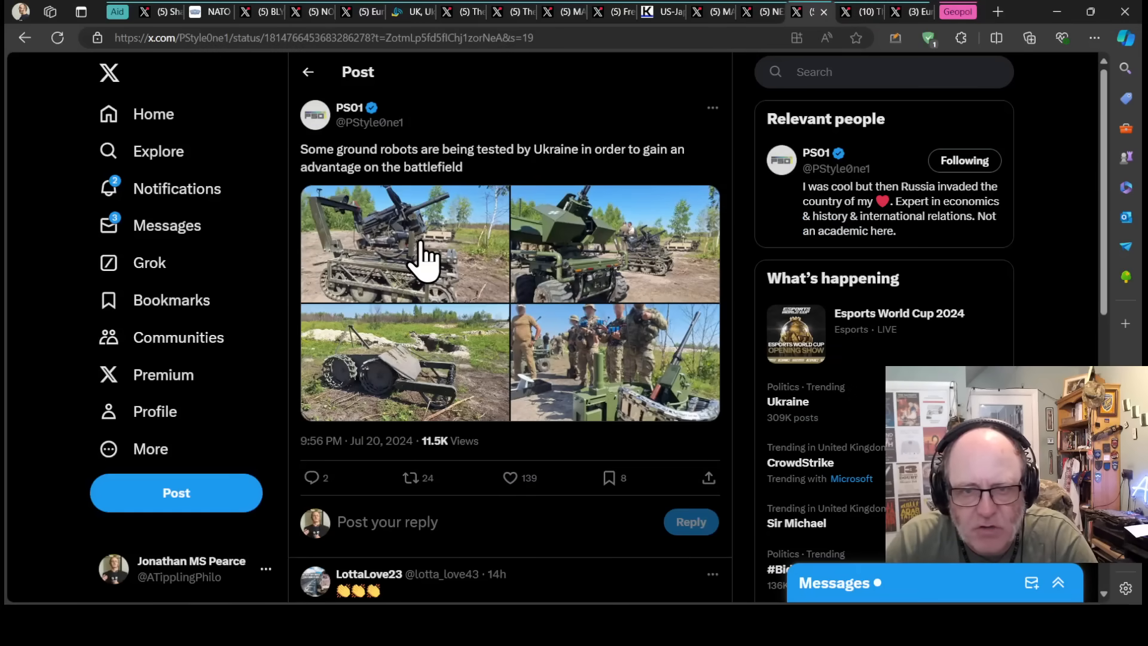
Browse the ground robot photos full size, forward to the armed robot and back
left_click(425, 256)
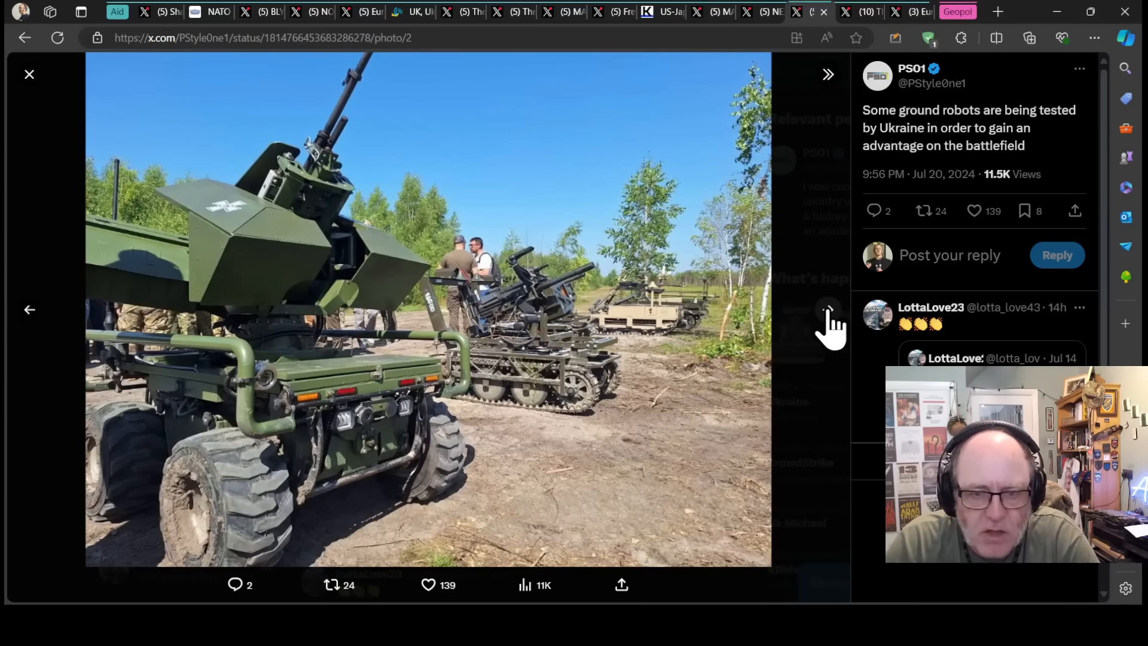
left_click(828, 312)
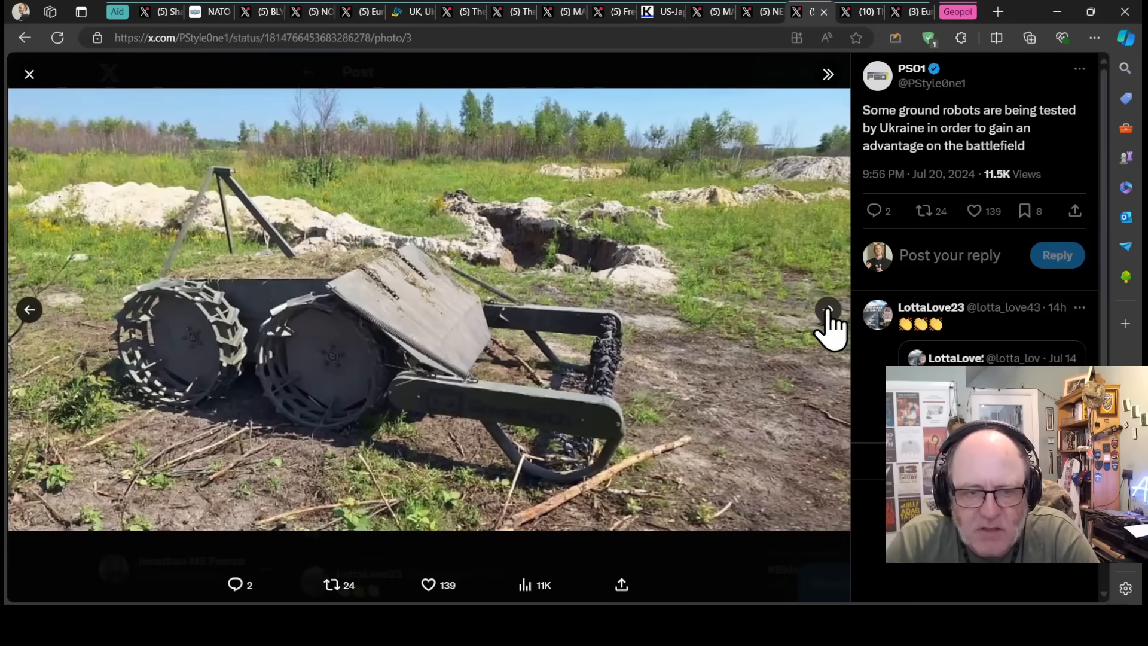
left_click(829, 313)
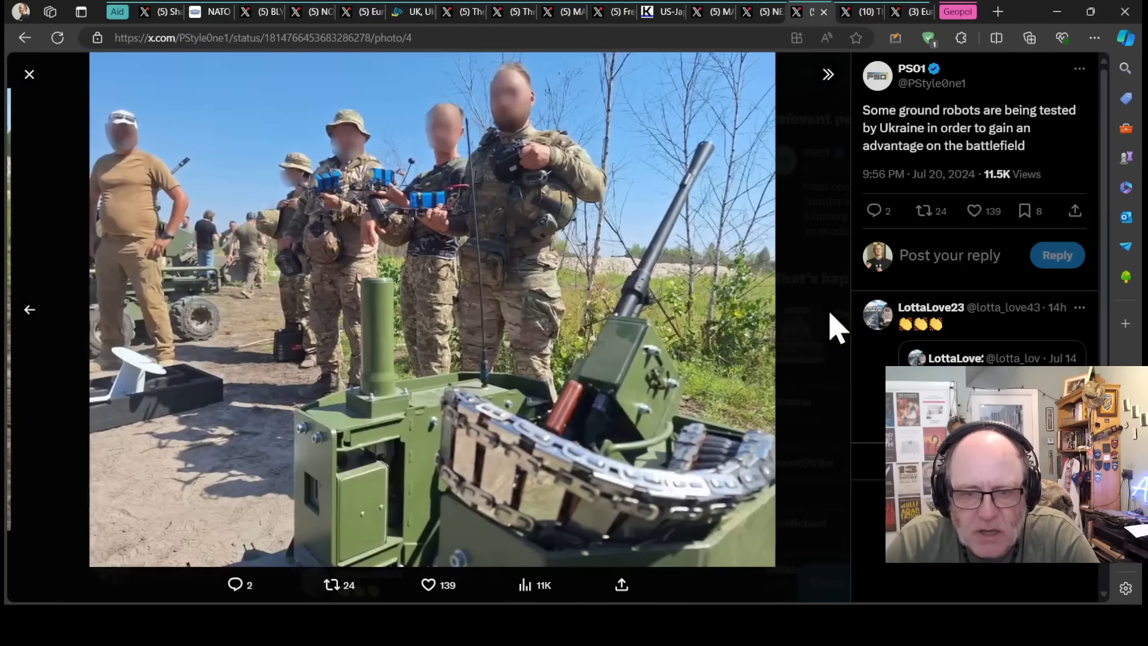
left_click(41, 312)
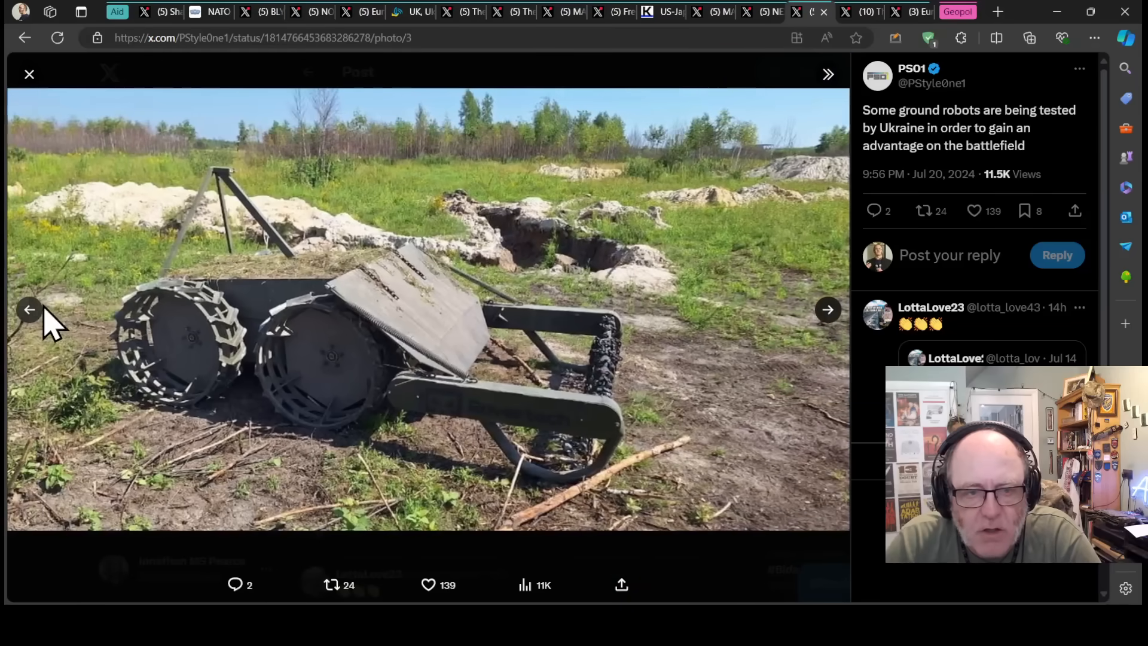
left_click(43, 314)
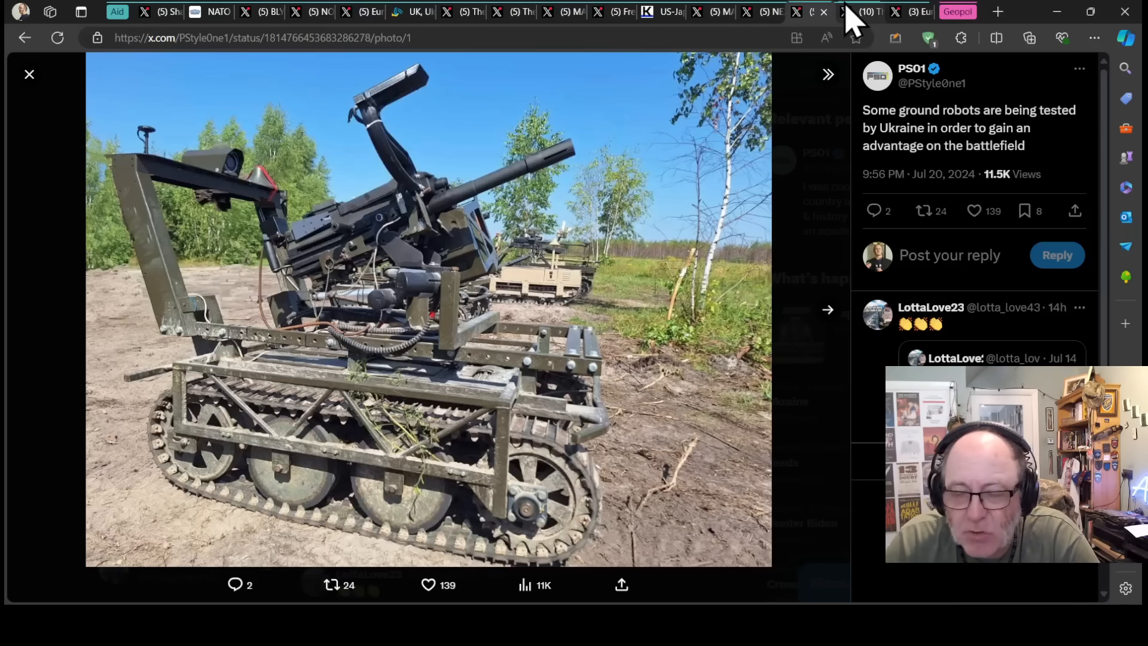
mouse_move(863, 11)
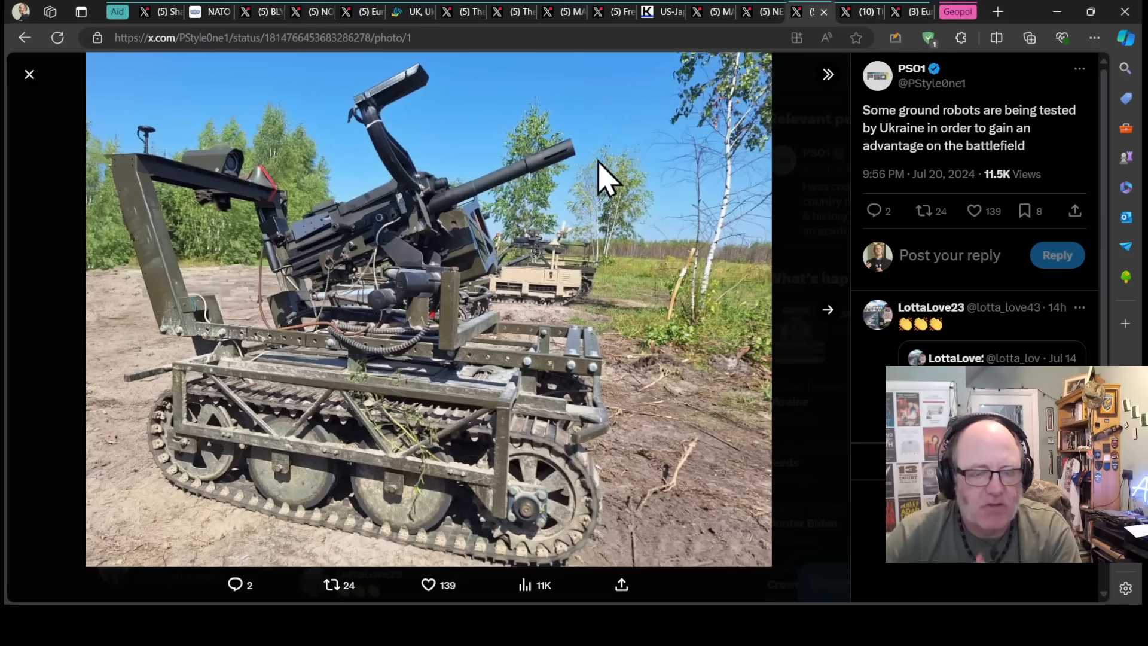
Move on to the Kyiv Independent post on recruitment up 3.5 times
left_click(854, 15)
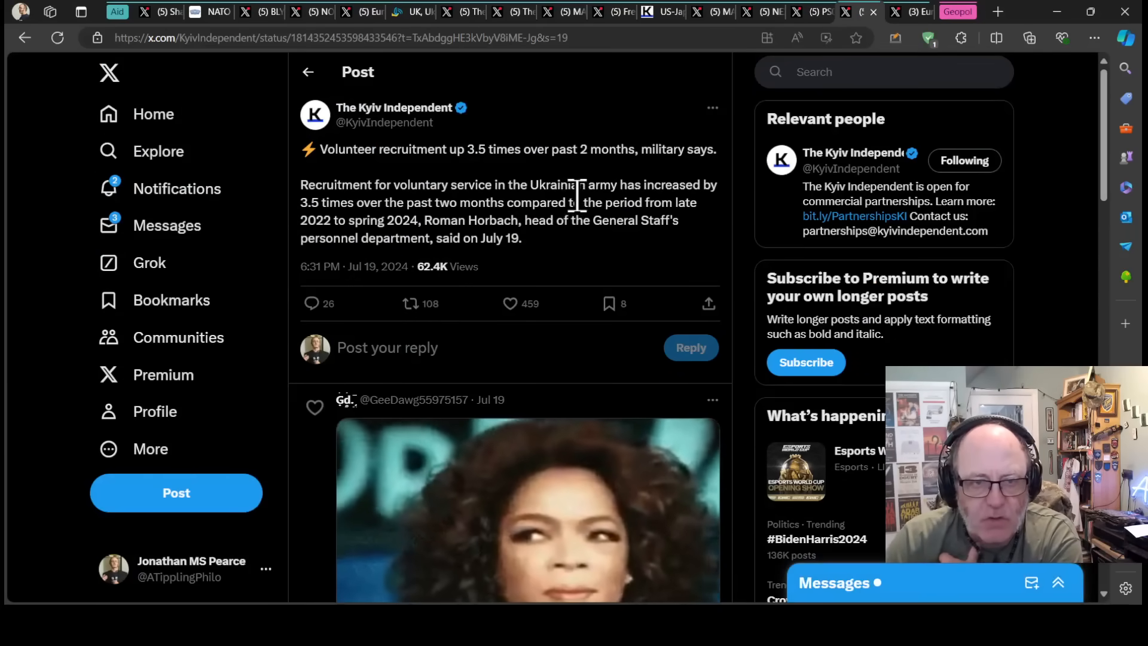
scroll(556, 184, "down", 1)
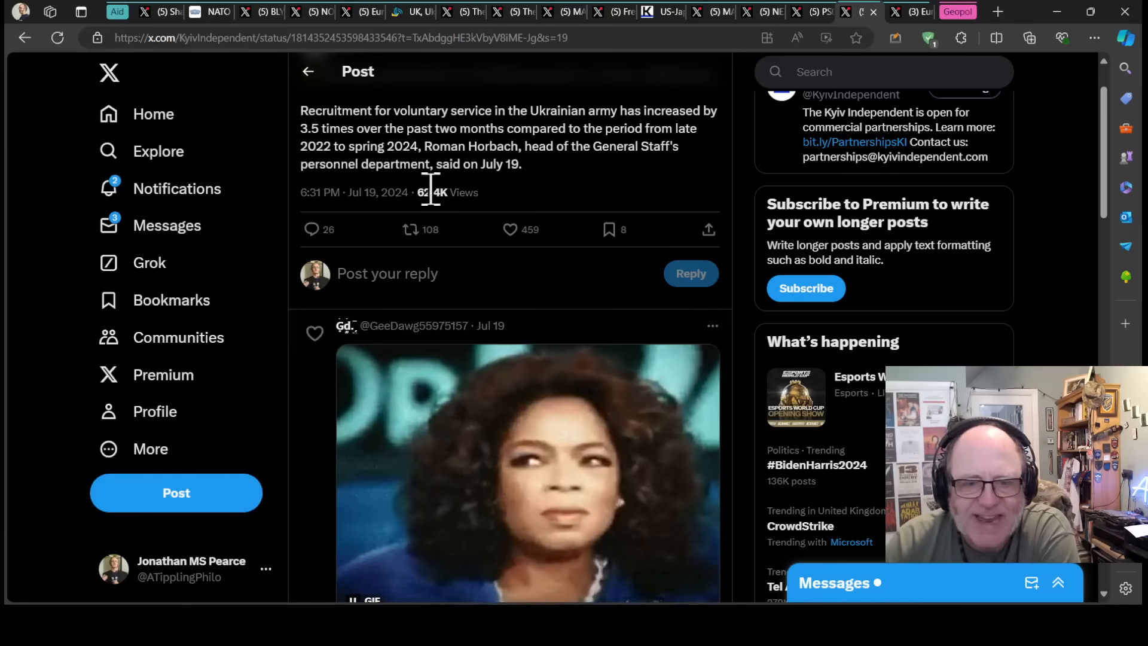
scroll(431, 232, "up", 1)
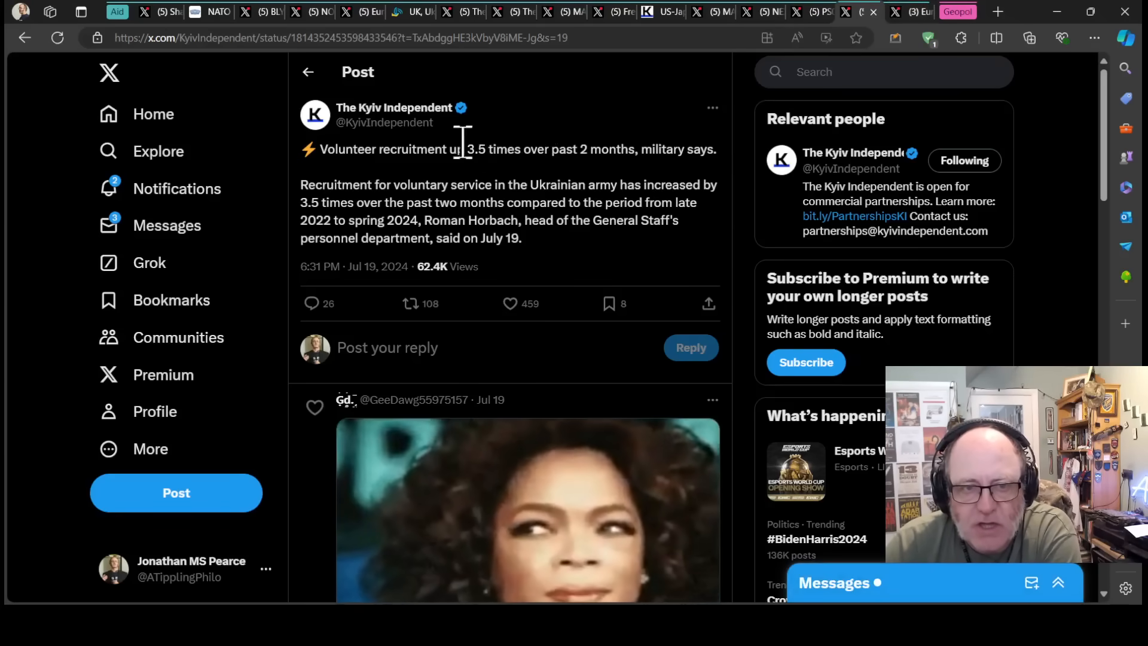
Read the Euromaidan Press post about Russia recruiting Cubans against Ukraine
left_click(907, 15)
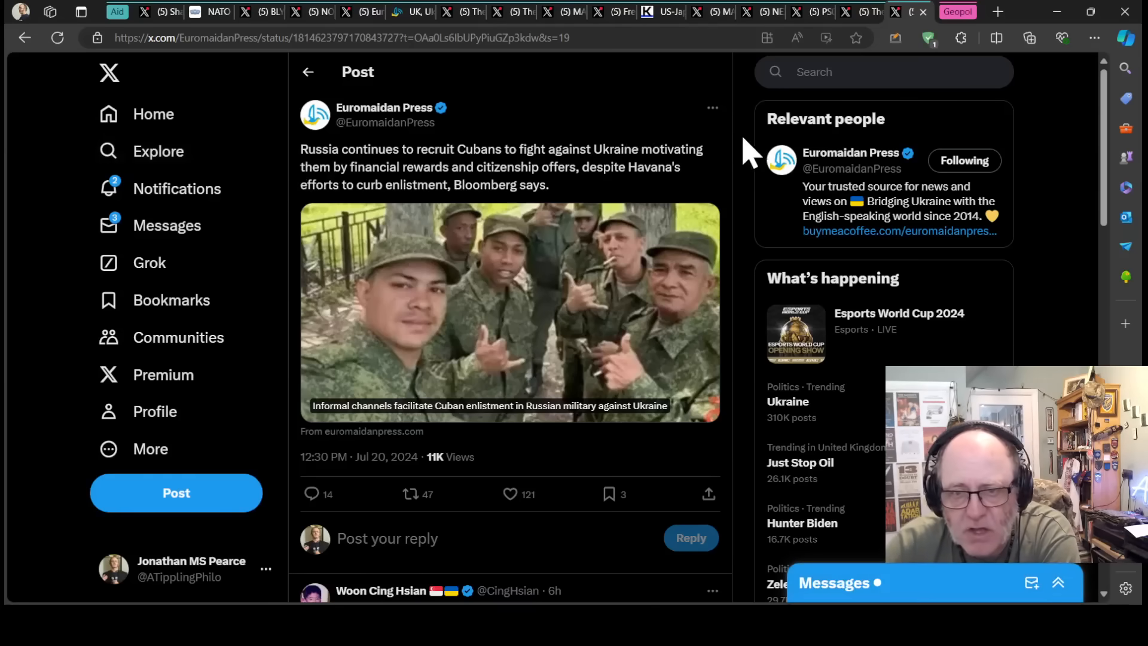
scroll(752, 166, "down", 1)
scroll(751, 167, "up", 1)
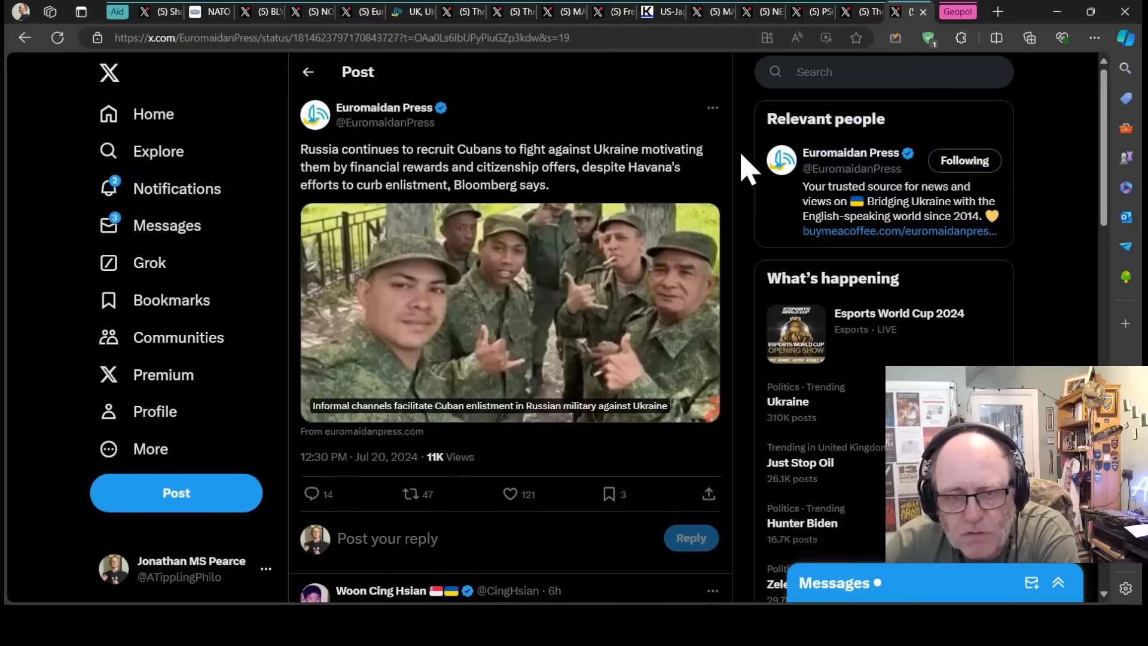